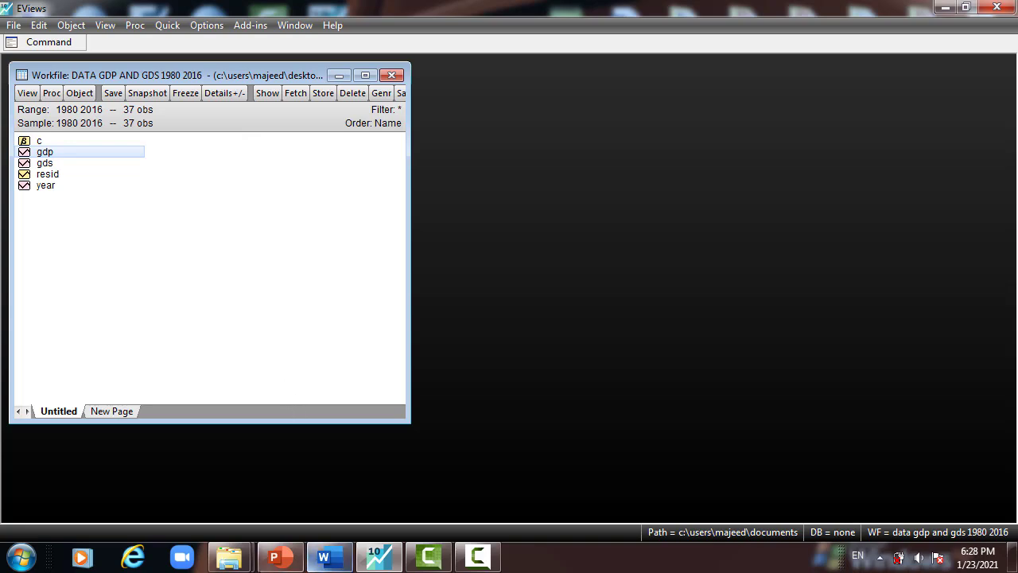
- Switch to PowerPoint, review the Causality Model slides through the Unit Root Test slide, and return to EViews
{"action": "left_click", "coordinate": [270, 559]}
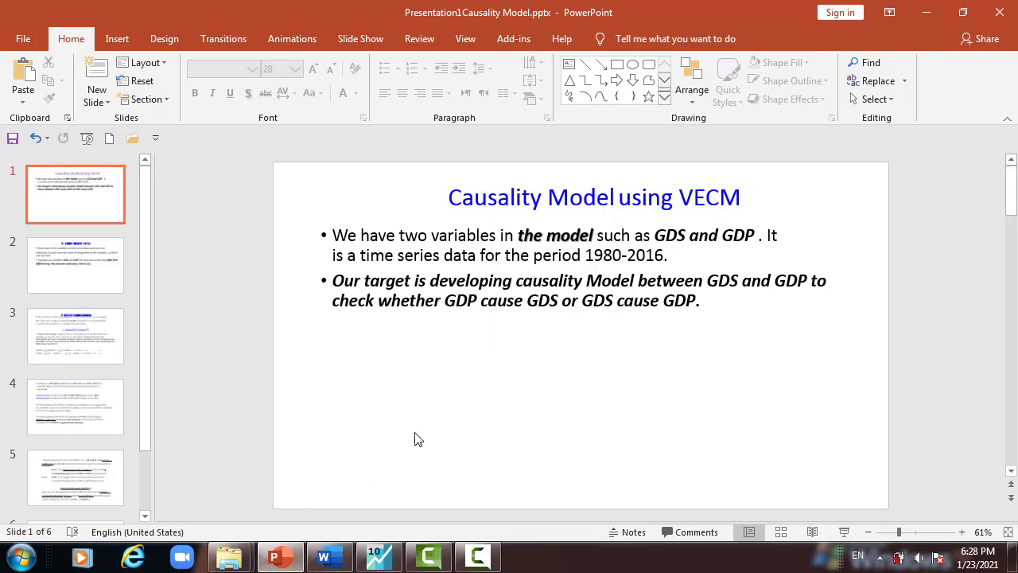
{"action": "scroll", "coordinate": [415, 439], "scroll_direction": "down", "scroll_amount": 1}
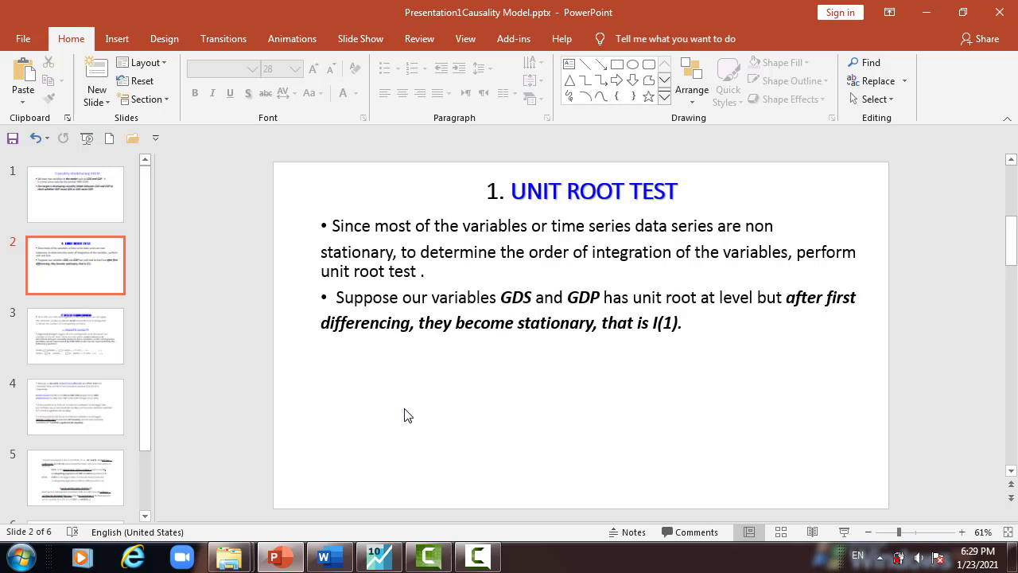
{"action": "left_click", "coordinate": [925, 14]}
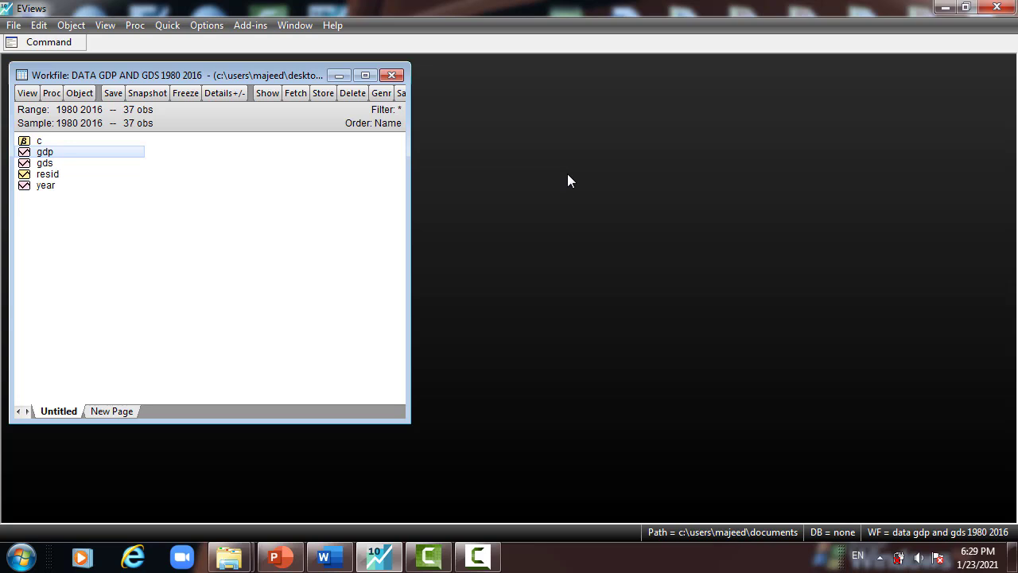
- Begin a note in the EViews command area reading "since GDs and GDp are integratedof the same order,we"
{"action": "left_click", "coordinate": [64, 40]}
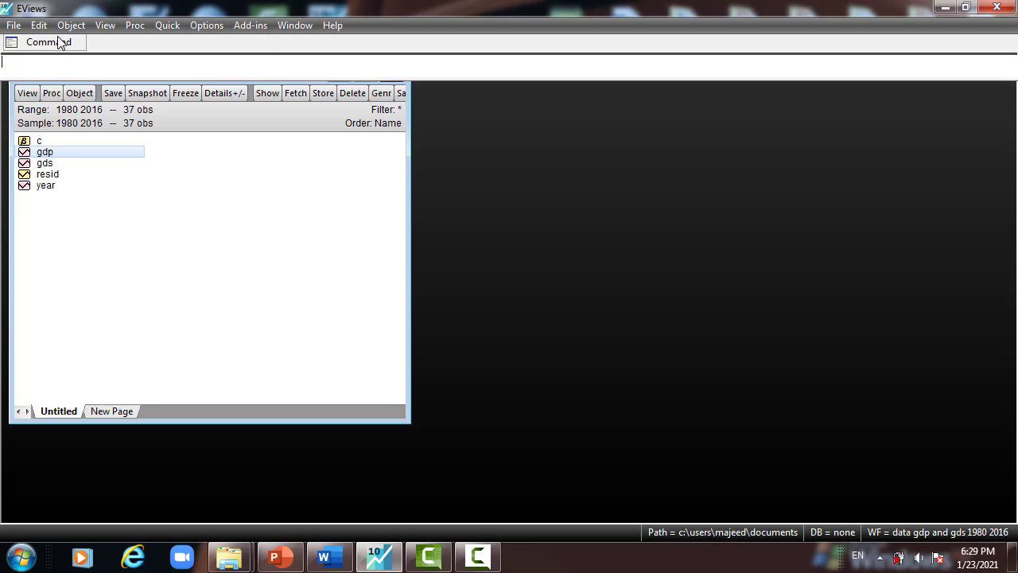
{"action": "type", "text": "since "}
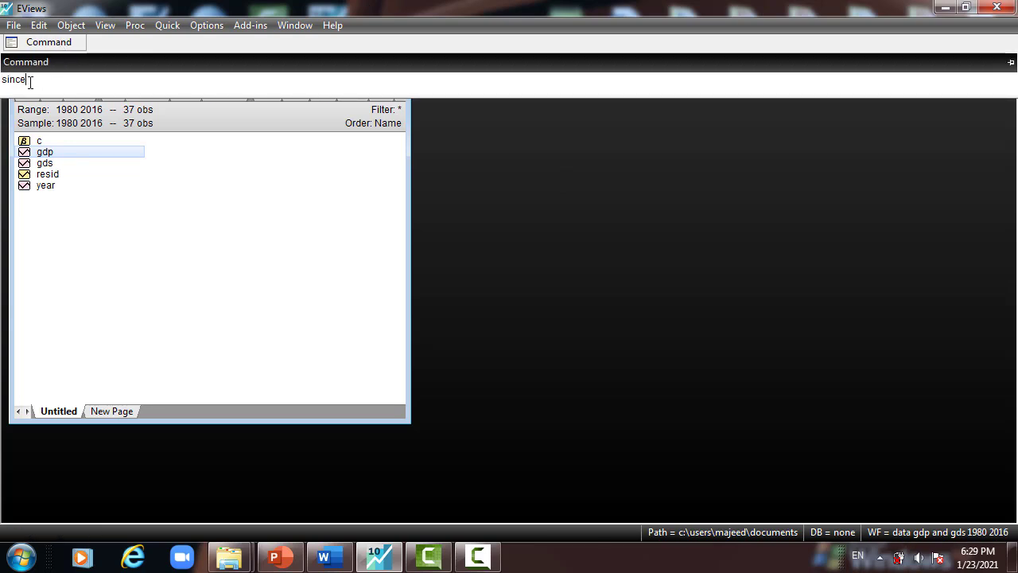
{"action": "type", "text": "GDs and GDp are integrated"}
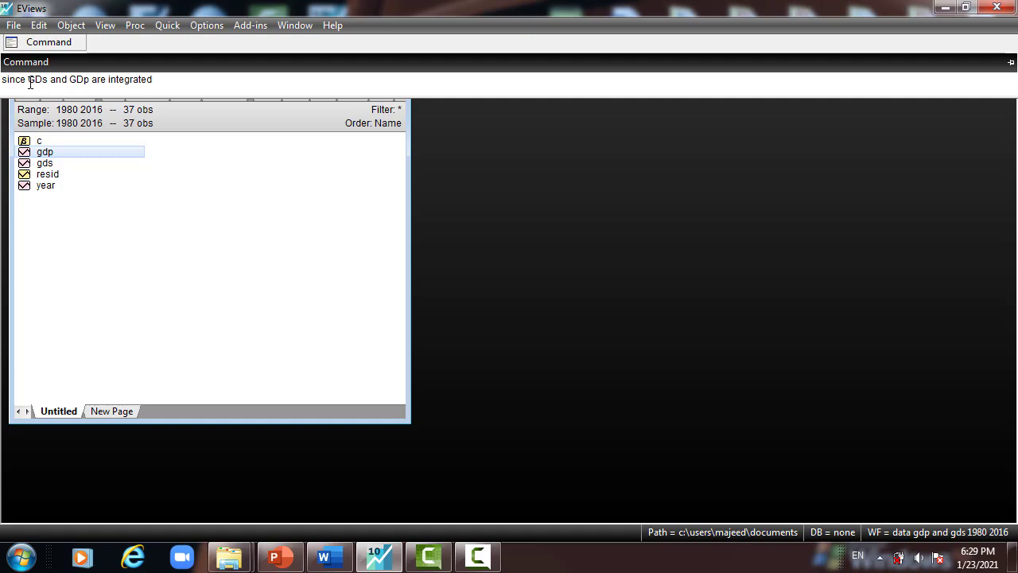
{"action": "type", "text": "of the same order"}
{"action": "type", "text": ",we v"}
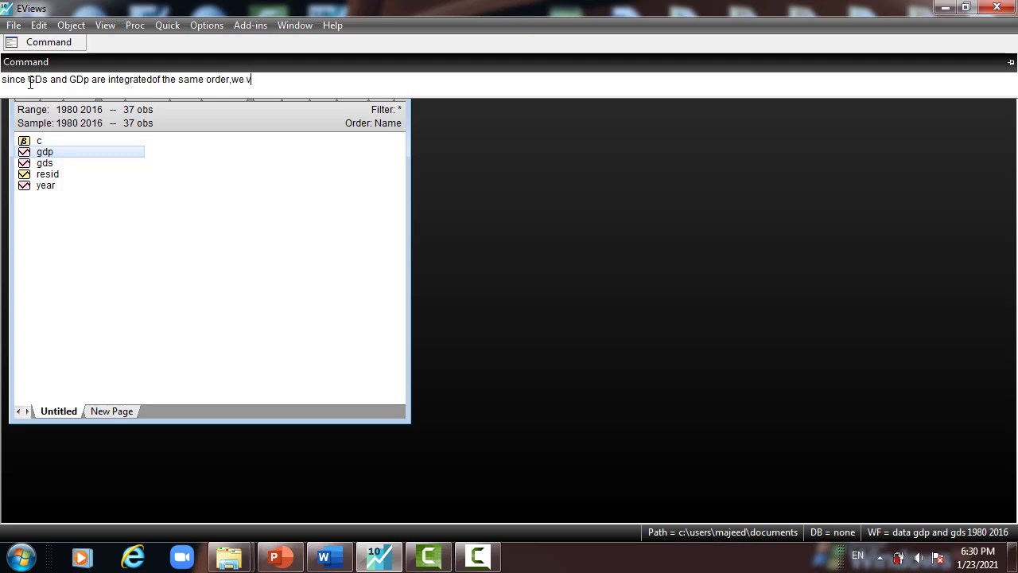
{"action": "key", "text": "BackSpace"}
- Continue the command-area note with "can apply the JohansenJueslius"
{"action": "type", "text": "can apply the Johansen"}
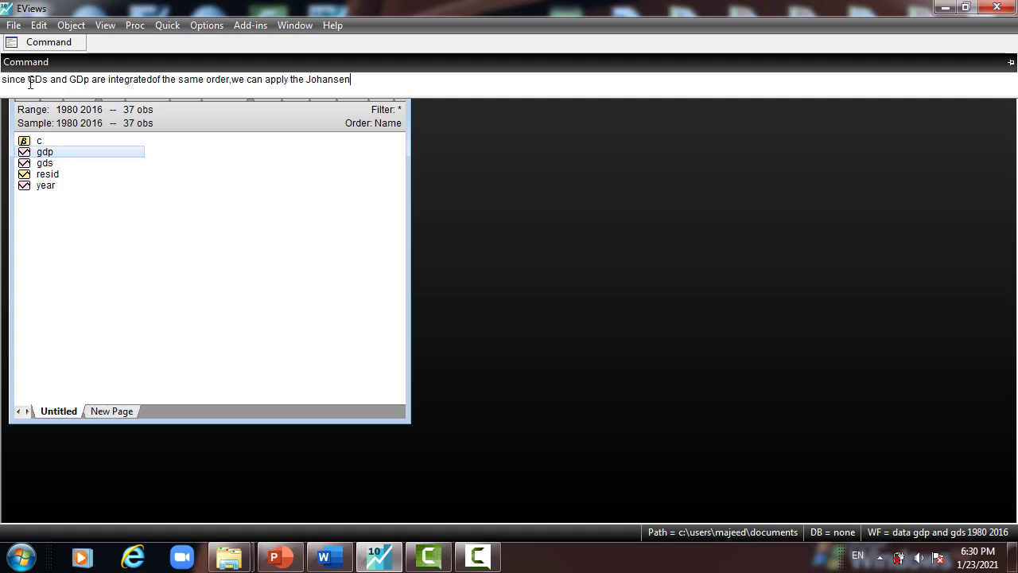
{"action": "type", "text": "Jueslius"}
{"action": "key", "text": "BackSpace"}
{"action": "key", "text": "BackSpace"}
{"action": "type", "text": "ius maximum lik"}
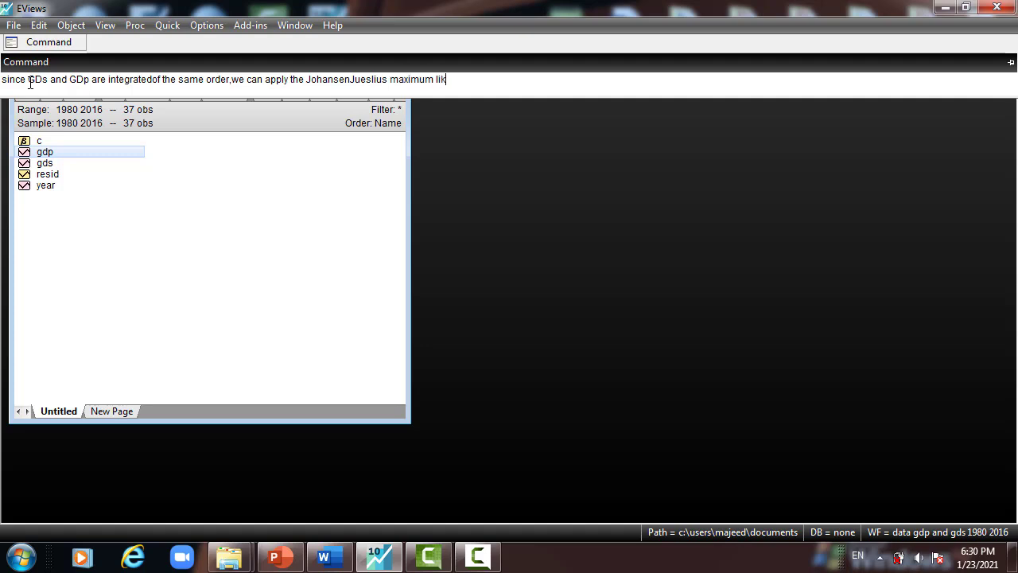
{"action": "type", "text": "elihood method"}
- Extend the note with "maximum likelihood method of Cpintegrationto obtain"
{"action": "type", "text": "of C"}
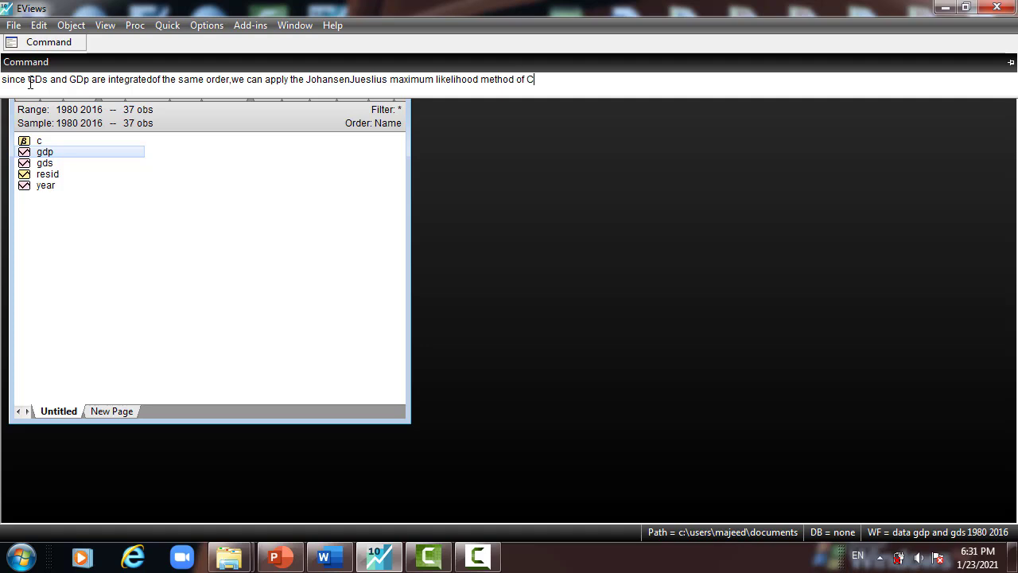
{"action": "type", "text": "pintegration"}
{"action": "type", "text": "to obtain"}
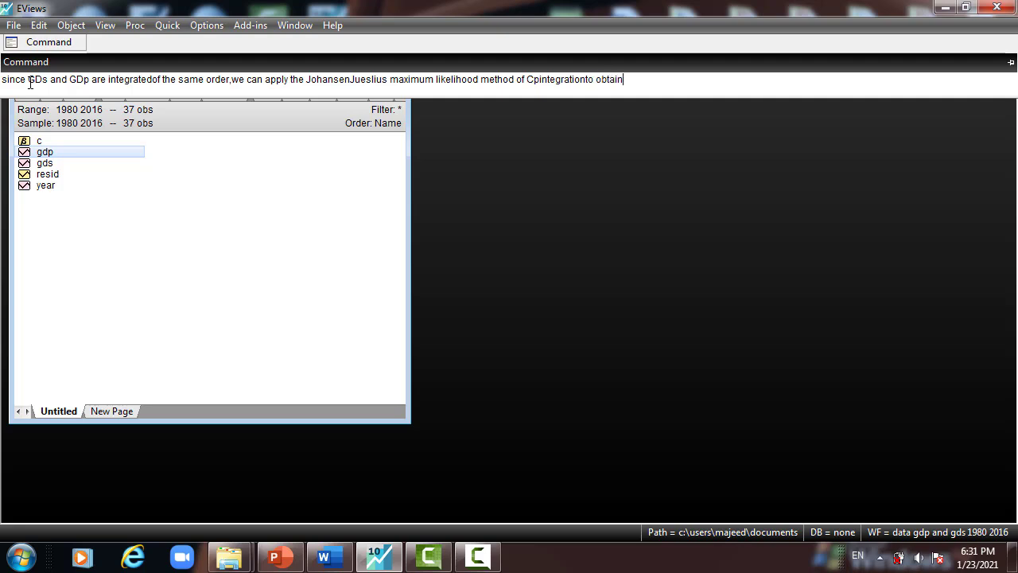
{"action": "type", "text": " the number of c"}
- Finish the note's first sentence with "the number of cointegratingvector(s)."
{"action": "type", "text": "integratio"}
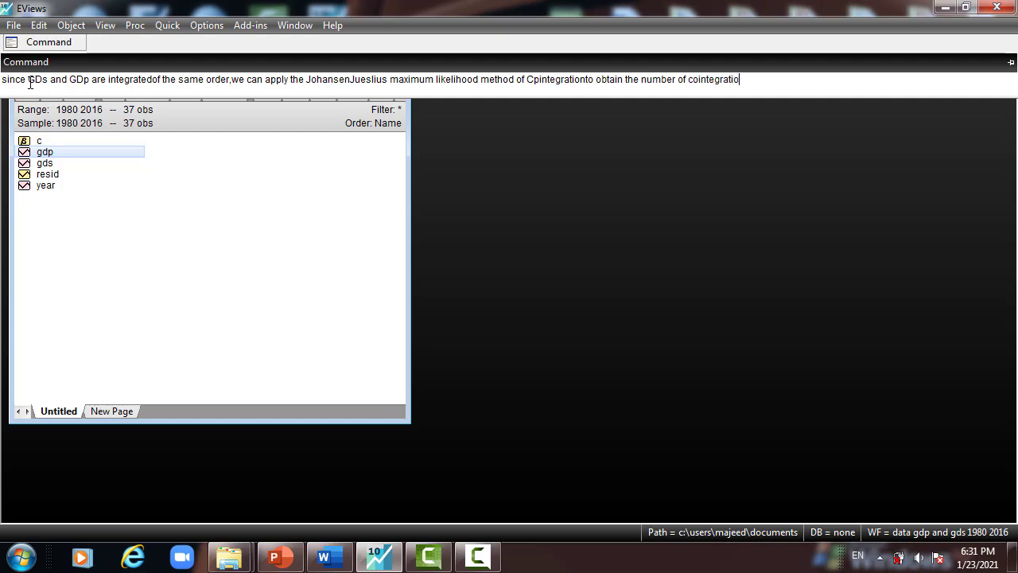
{"action": "type", "text": "n"}
{"action": "key", "text": "BackSpace"}
{"action": "key", "text": "BackSpace"}
{"action": "type", "text": "ngvectors"}
{"action": "key", "text": "BackSpace"}
{"action": "type", "text": "(s)."}
- Correct the capitalization of the two variable names in the note to GDS and GDP
{"action": "left_click_drag", "start_coordinate": [41, 83], "coordinate": [46, 88]}
{"action": "key", "text": "Caps_Lock"}
{"action": "type", "text": "S"}
{"action": "left_click", "coordinate": [88, 83]}
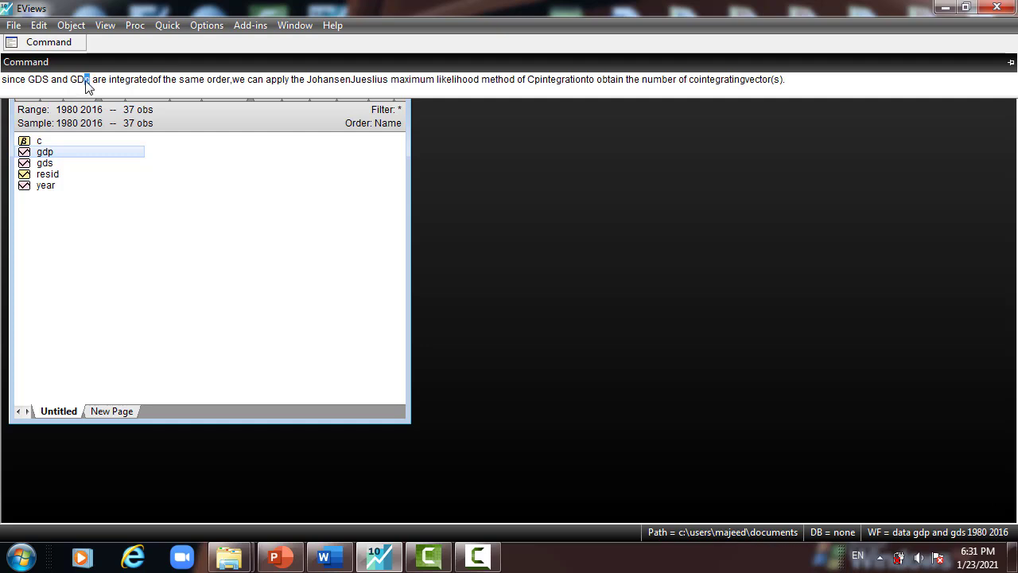
{"action": "key", "text": "BackSpace"}
{"action": "type", "text": "P"}
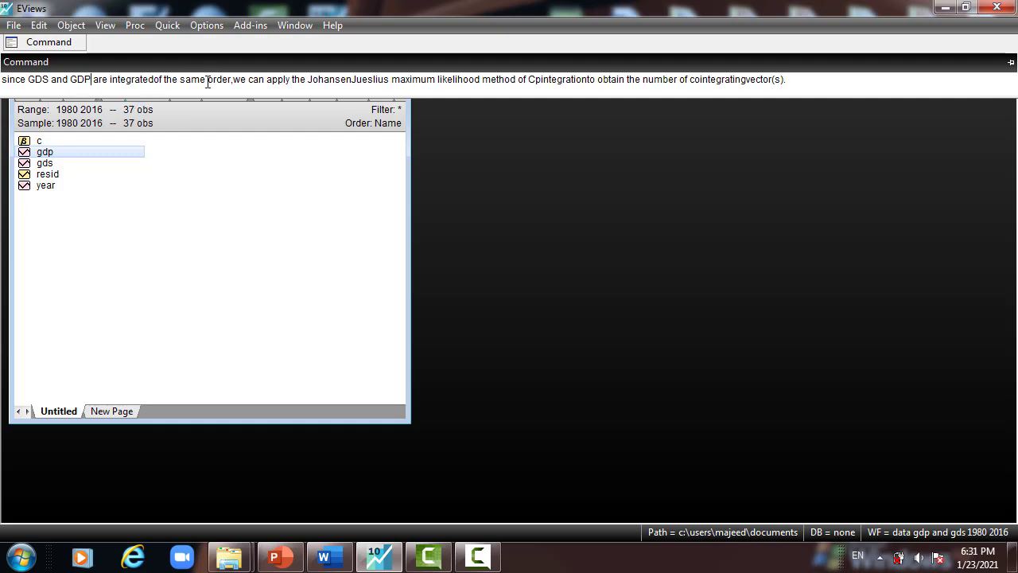
- Correct the note's missing spaces, hyphenate "Johansen-Jueslius", and change "Cpintegration" to "COintegration"
{"action": "left_click", "coordinate": [157, 80]}
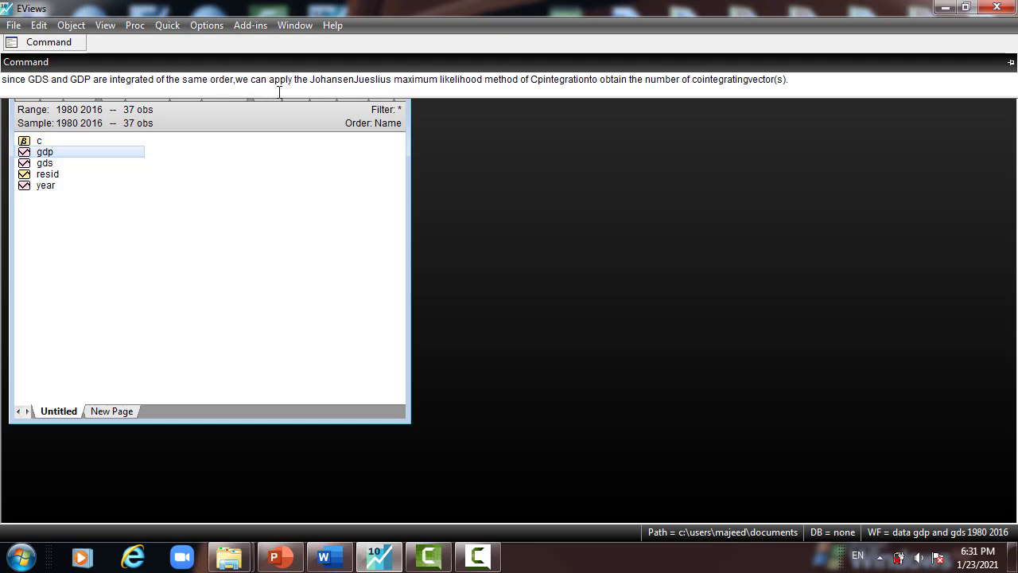
{"action": "left_click", "coordinate": [352, 80]}
{"action": "type", "text": "-"}
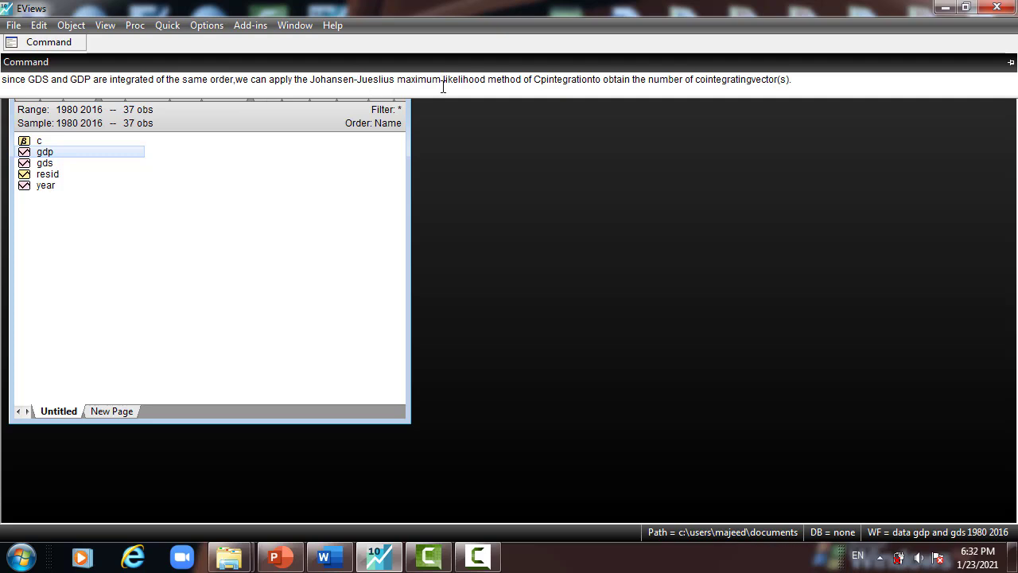
{"action": "left_click_drag", "start_coordinate": [540, 79], "coordinate": [547, 80]}
{"action": "type", "text": "O"}
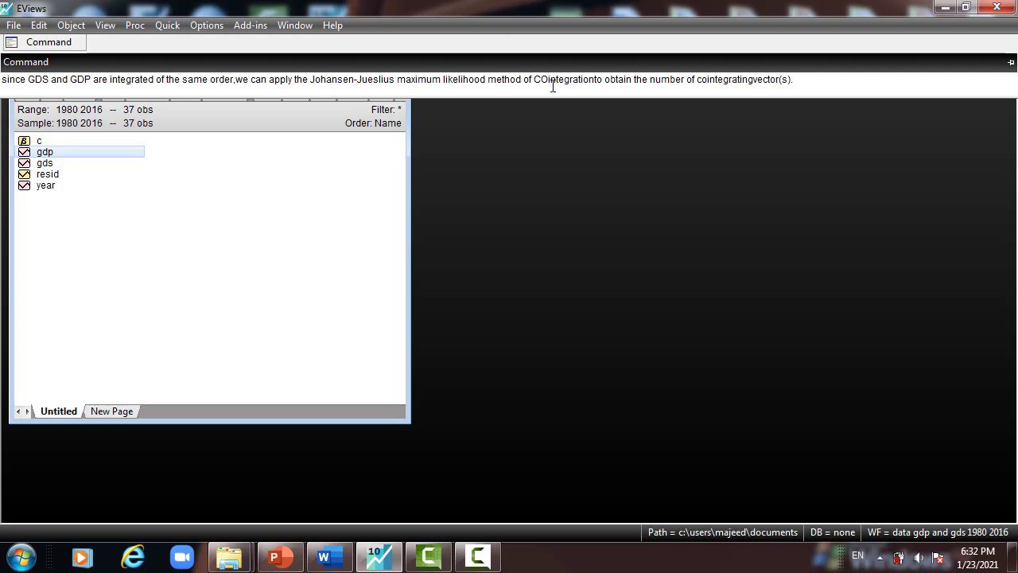
{"action": "left_click", "coordinate": [596, 80]}
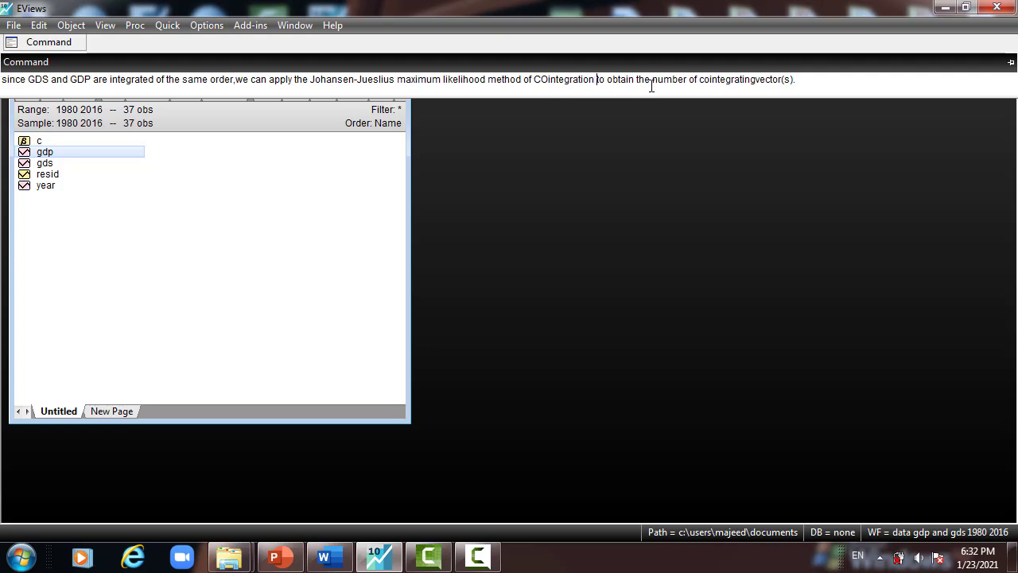
{"action": "left_click", "coordinate": [755, 80]}
- Append ".Then we apply ... Ganger Casulity" to the end of the note
{"action": "type", "text": ".Then we apply ..."}
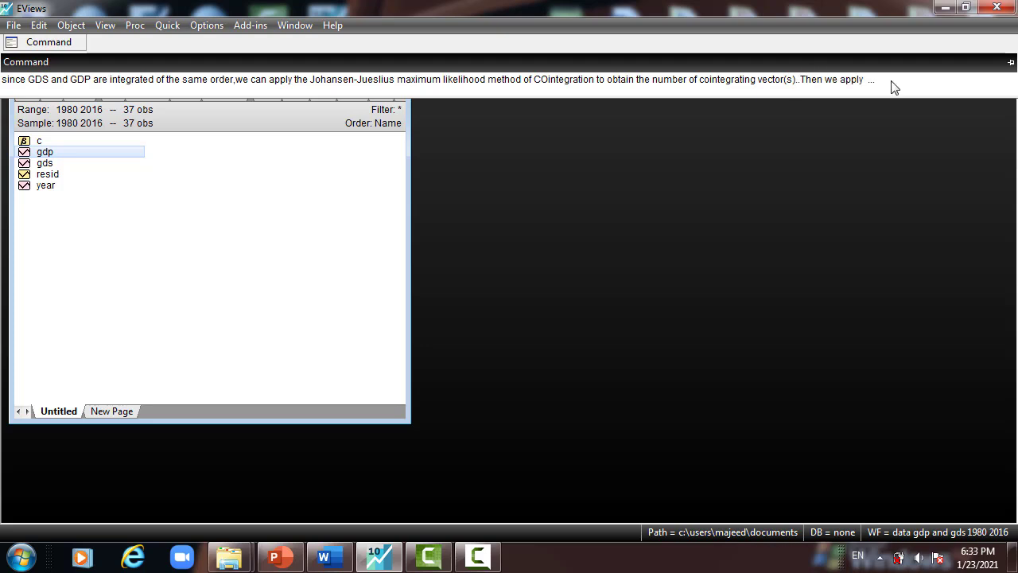
{"action": "type", "text": "Gang"}
{"action": "type", "text": "er "}
{"action": "type", "text": "Ca"}
{"action": "type", "text": "sulity"}
- Add the statement "Engle and Granger suggest that if cointegration exist" to the note
{"action": "type", "text": "Engl"}
{"action": "type", "text": "e and G"}
{"action": "type", "text": "ran"}
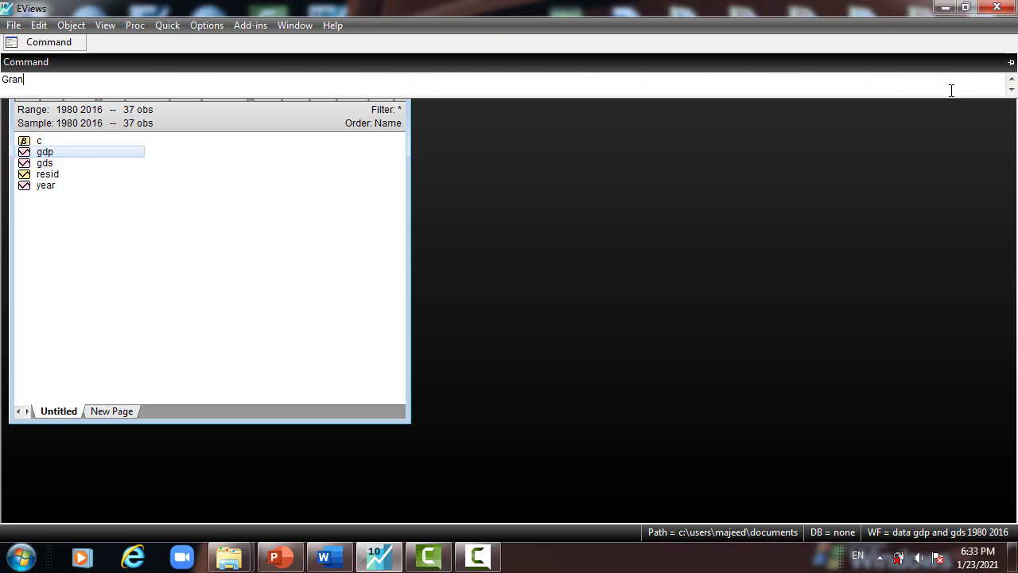
{"action": "type", "text": "ger suggest that"}
{"action": "type", "text": "if cointegration exist betw"}
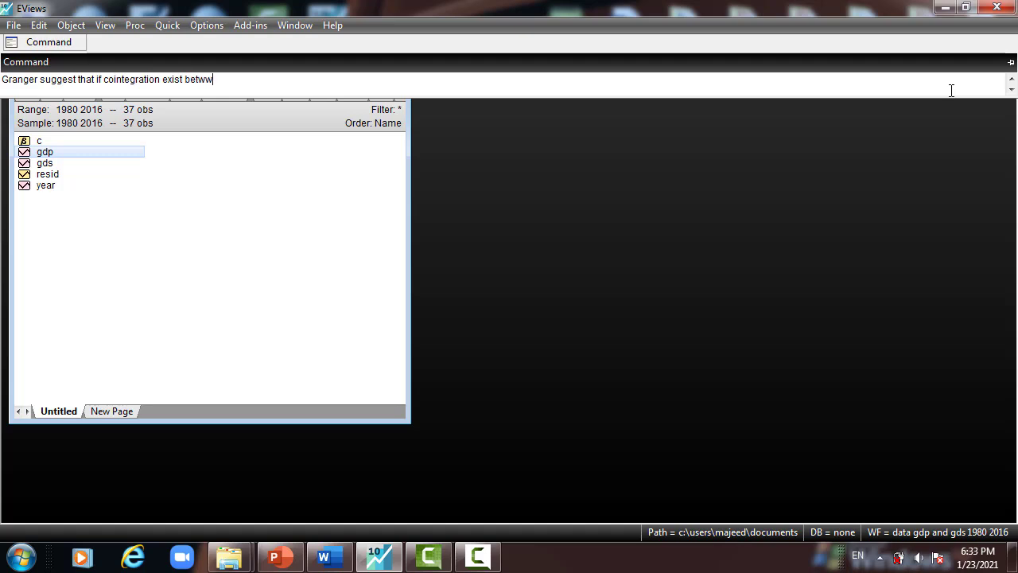
{"action": "type", "text": "een two variables in the lo"}
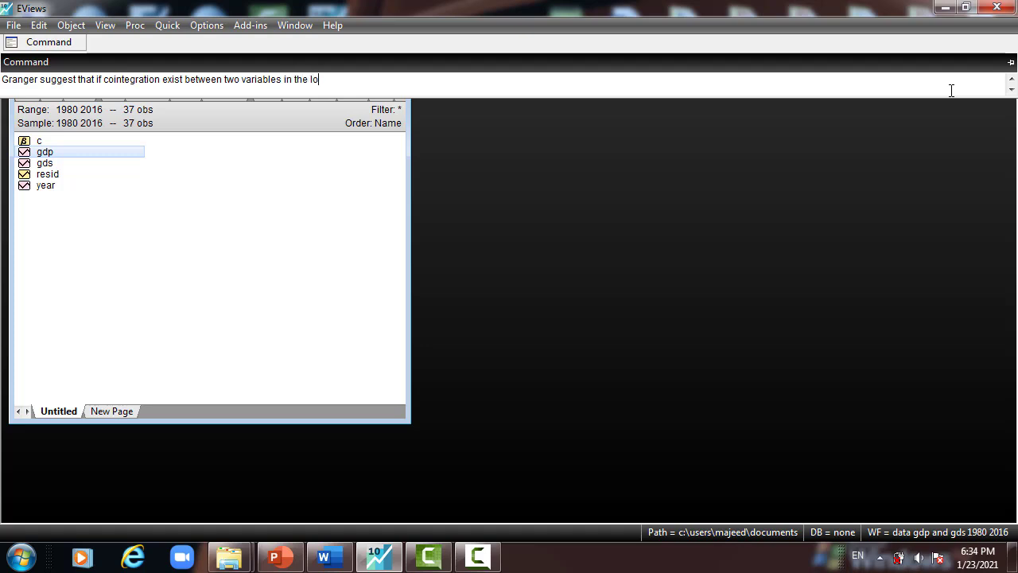
{"action": "type", "text": "ng run ,then they must be "}
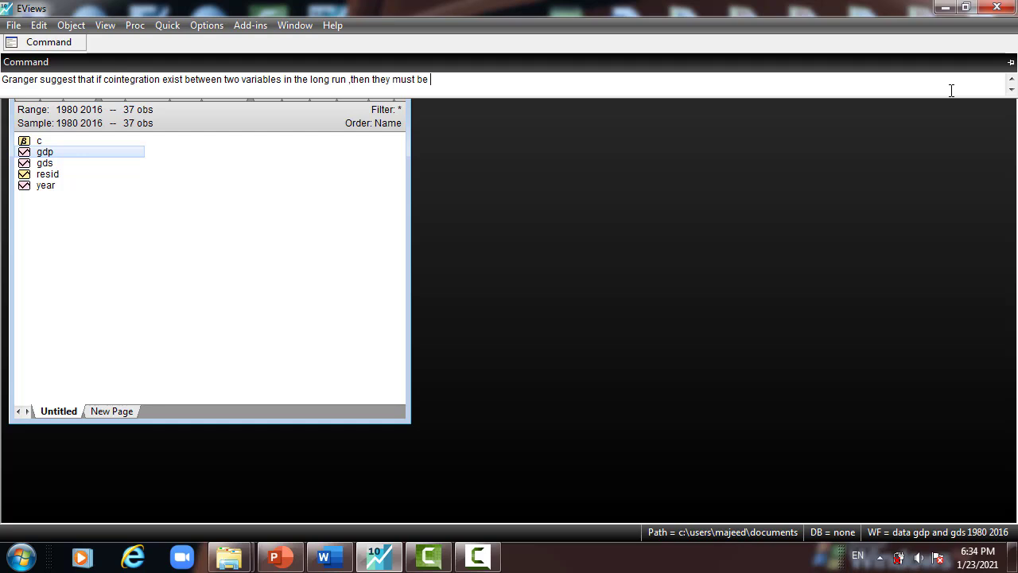
{"action": "type", "text": "either Unidirectional"}
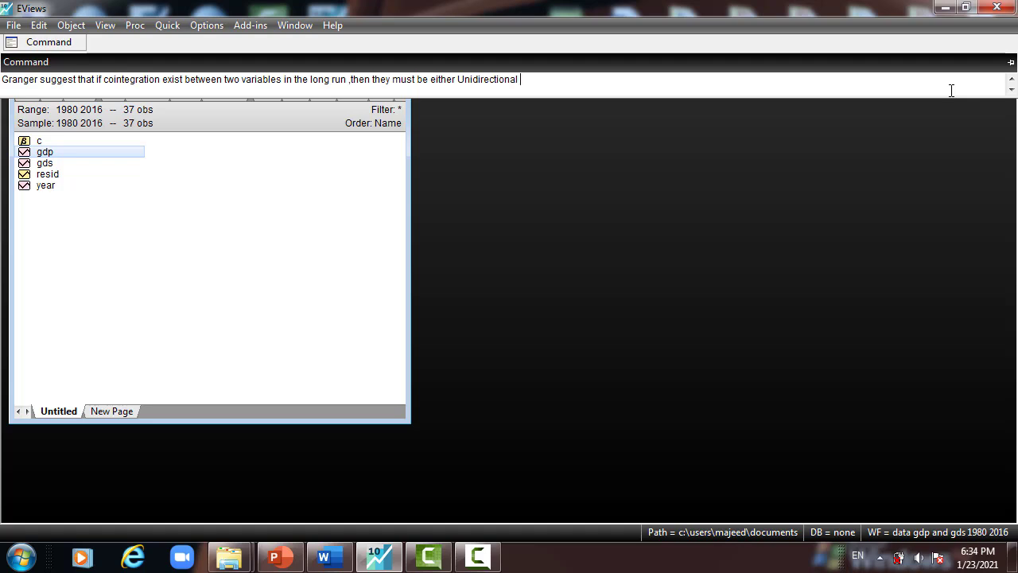
- Complete the statement with "Unidirectional or bi-directional granger casulity between these variables"
{"action": "type", "text": "or bi-directiona"}
{"action": "type", "text": "l granger "}
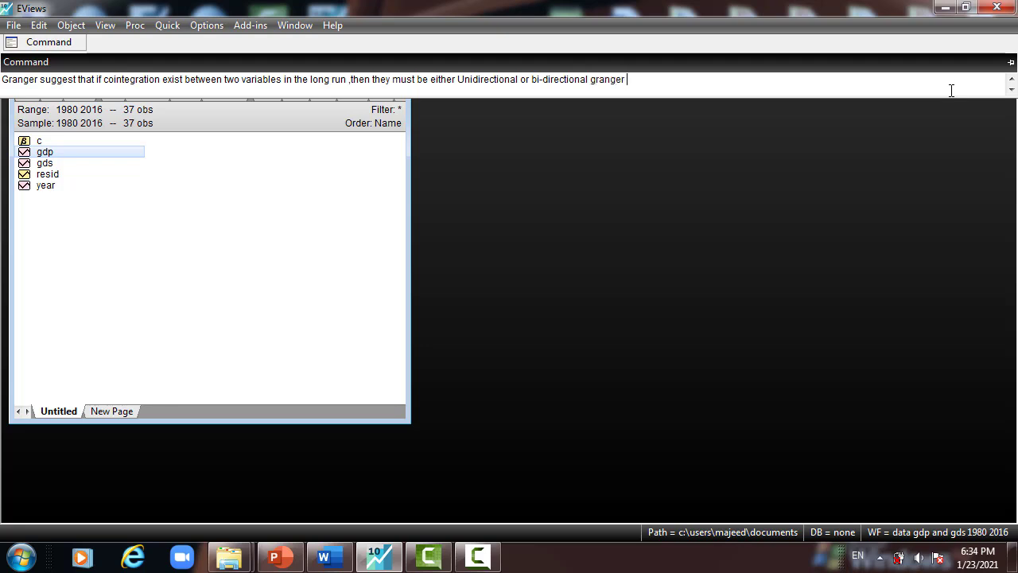
{"action": "type", "text": "casulity between thes"}
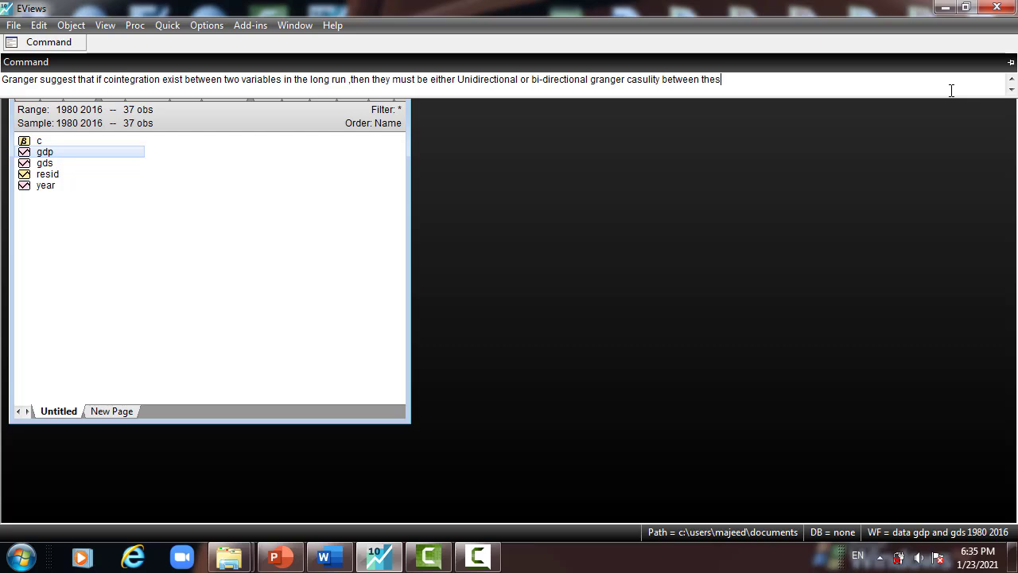
{"action": "type", "text": "e variables"}
- Add "So the cointegration variablews can be represented by VECM" to the note
{"action": "type", "text": "So the "}
{"action": "type", "text": "cointegr"}
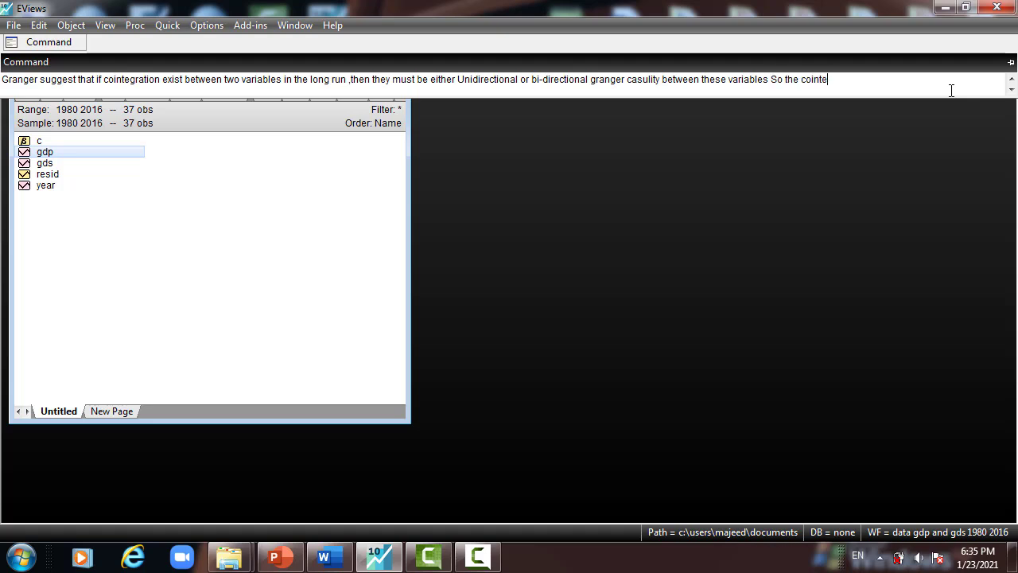
{"action": "type", "text": "ation variablews can"}
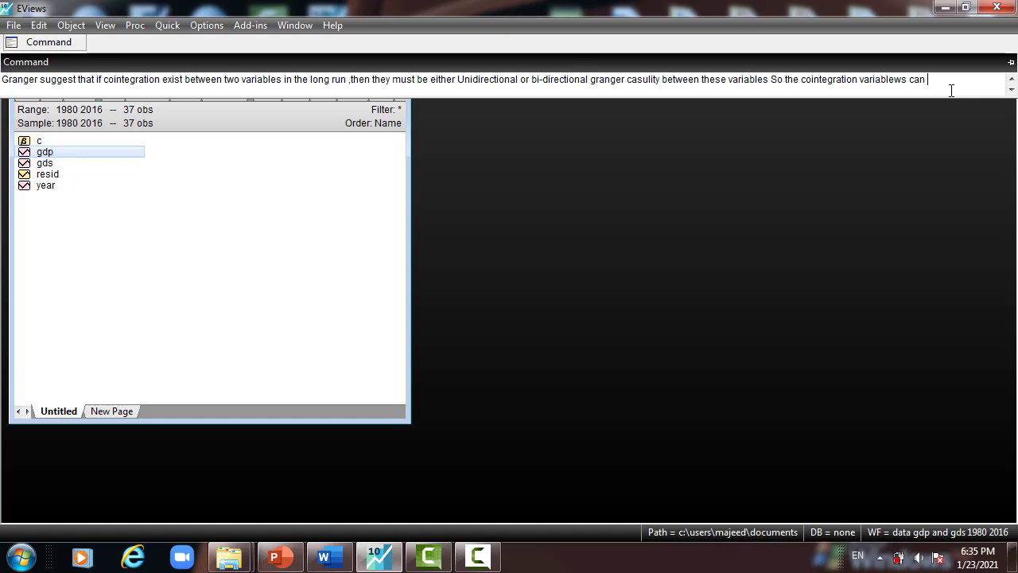
{"action": "type", "text": "be represented"}
{"action": "type", "text": "by VECM"}
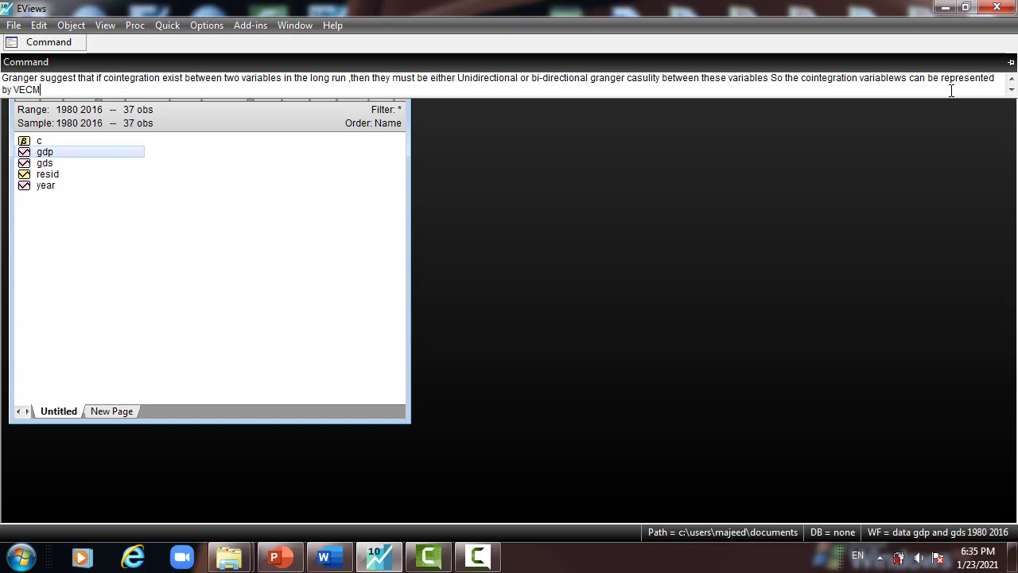
{"action": "type", "text": ".VECM can be represented by the followingh"}
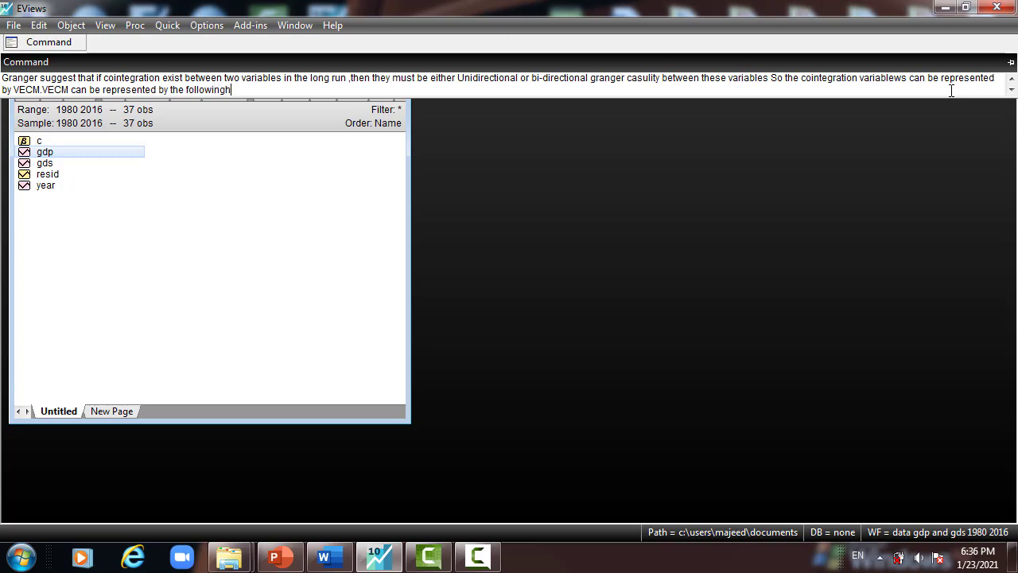
{"action": "type", "text": " equations:"}
- Switch to PowerPoint and examine equations 1.1 and 1.2 under Granger Causality on slide 3
{"action": "key", "text": "alt+Tab"}
{"action": "left_click", "coordinate": [317, 419]}
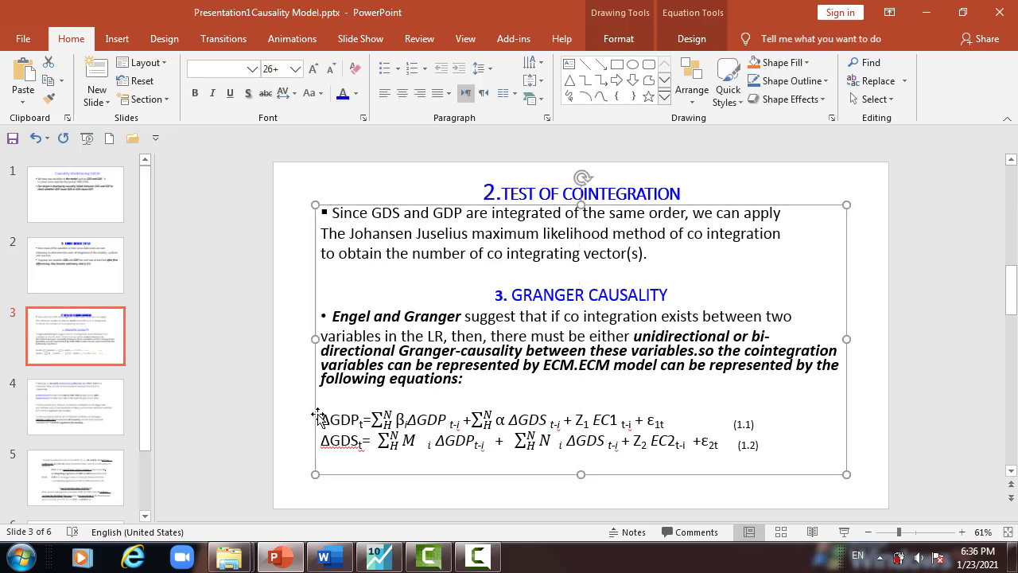
{"action": "left_click_drag", "start_coordinate": [324, 413], "coordinate": [705, 447]}
{"action": "left_click", "coordinate": [472, 417]}
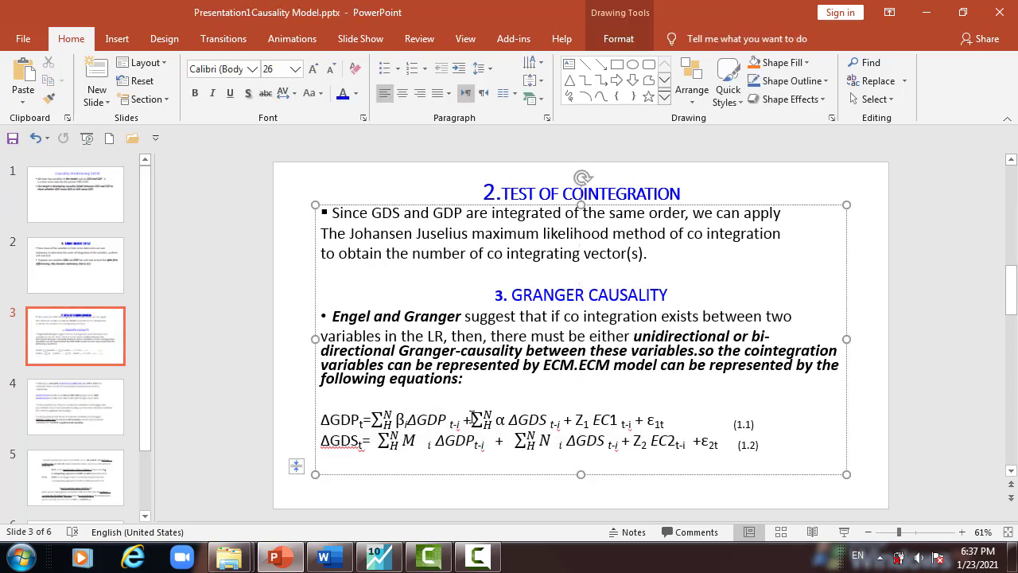
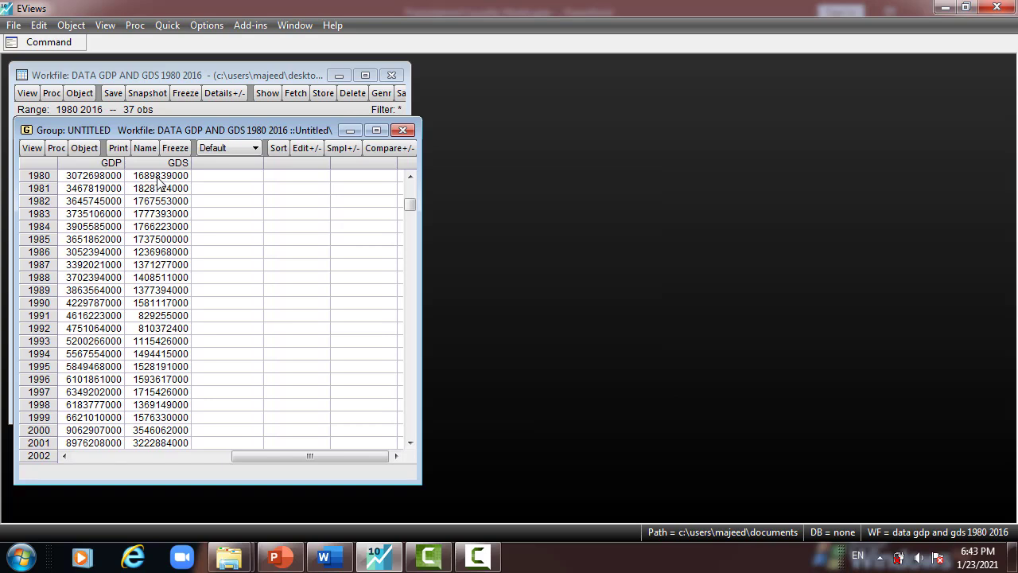
- Start a VAR specification of type Vector Error Correction with gdp and gds as the endogenous variables
{"action": "left_click", "coordinate": [159, 27]}
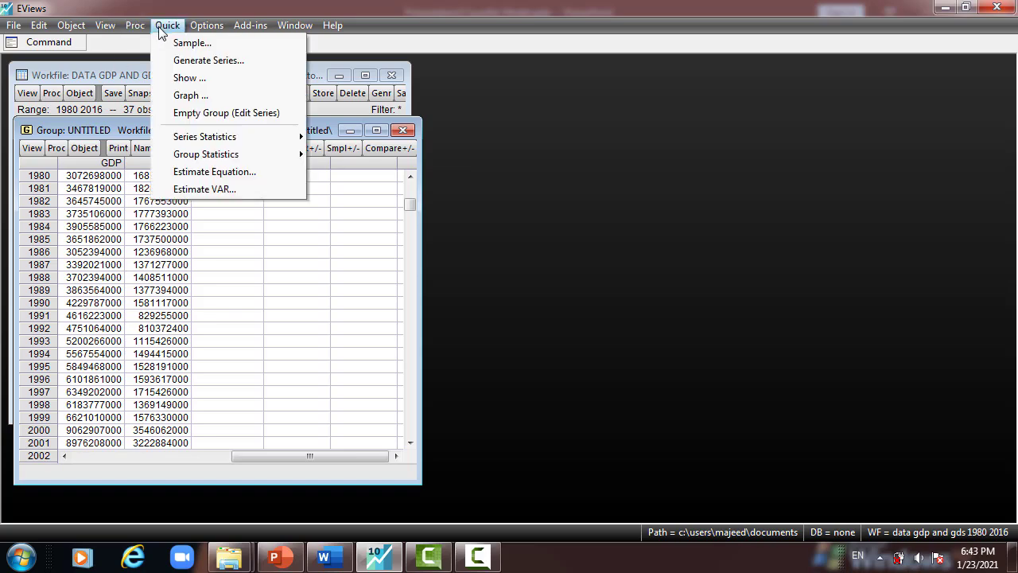
{"action": "left_click", "coordinate": [201, 190]}
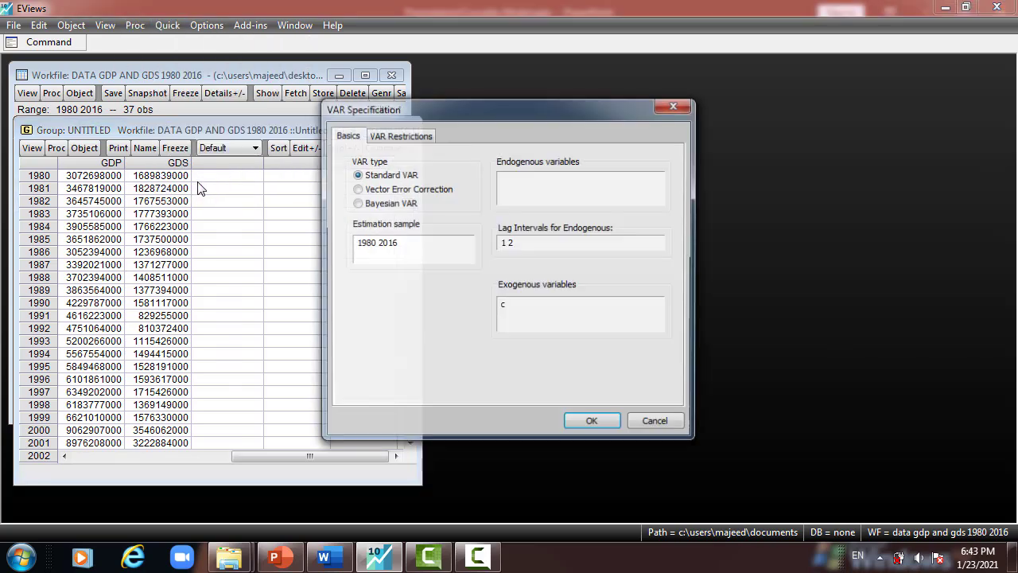
{"action": "left_click", "coordinate": [359, 190]}
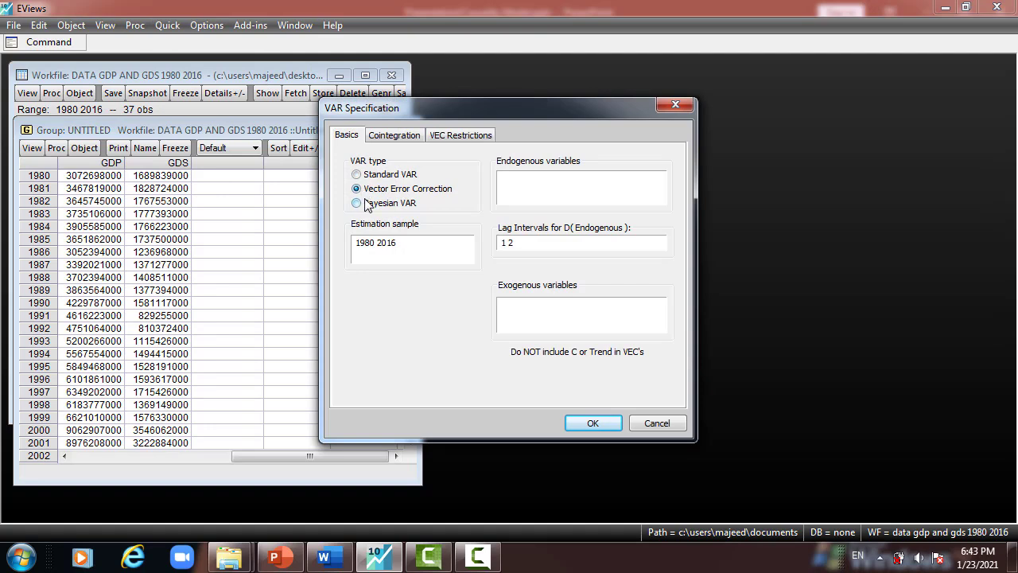
{"action": "right_click", "coordinate": [514, 181]}
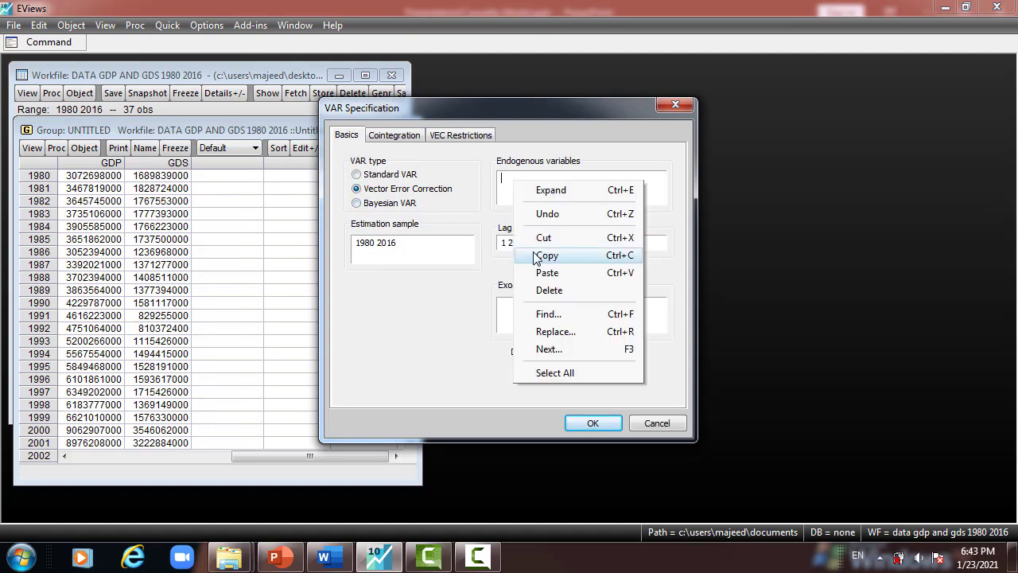
{"action": "left_click", "coordinate": [546, 270]}
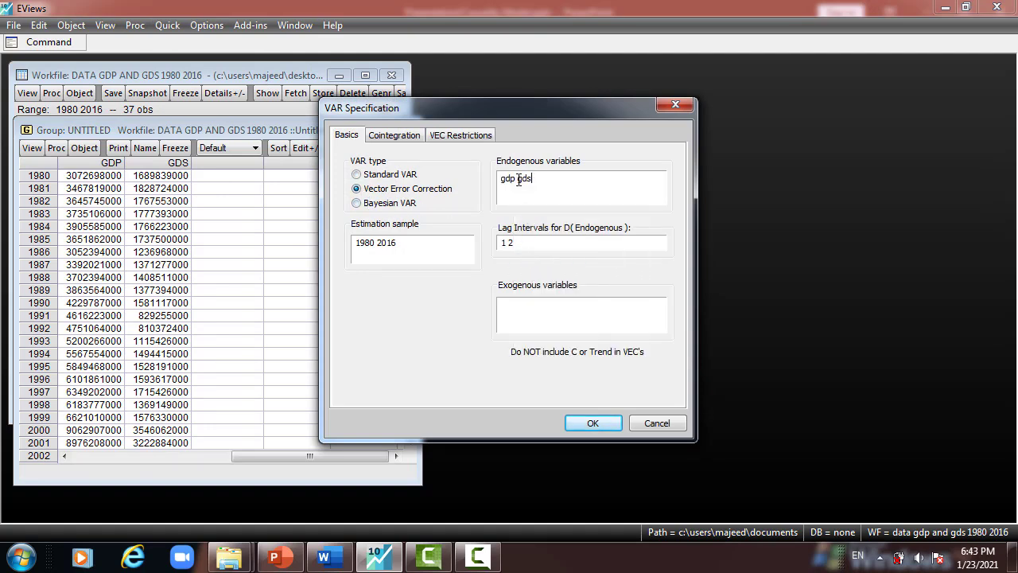
- Reorder the endogenous variables to gds gdp, set the lag intervals to 1 4, and estimate the model
{"action": "left_click_drag", "start_coordinate": [519, 181], "coordinate": [511, 182]}
{"action": "type", "text": "S"}
{"action": "left_click_drag", "start_coordinate": [528, 180], "coordinate": [537, 179]}
{"action": "type", "text": "P"}
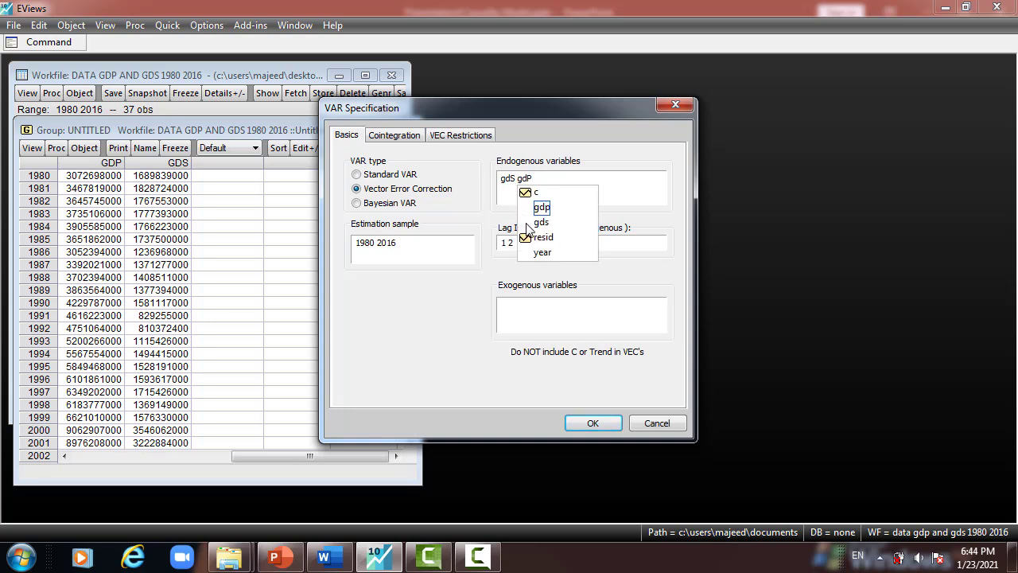
{"action": "left_click", "coordinate": [611, 179]}
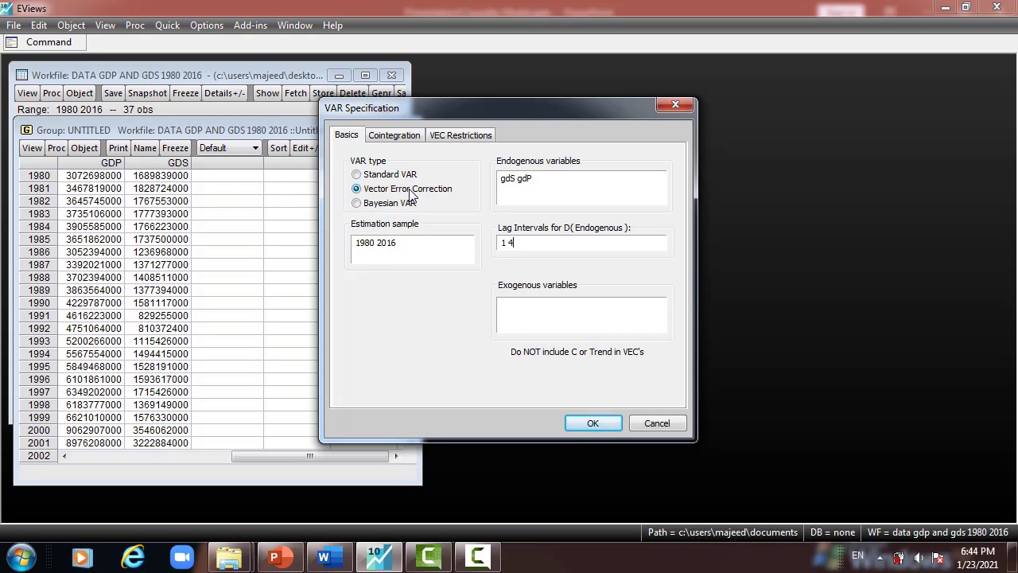
{"action": "left_click", "coordinate": [582, 422]}
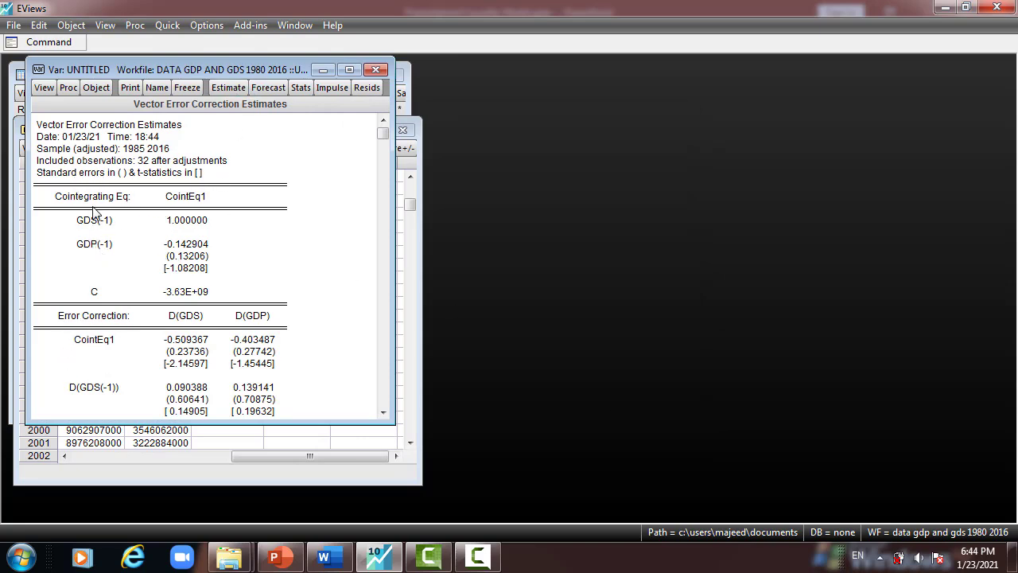
- Examine the cointegrating equation CointEq1 and its GDS(-1), GDP(-1) and C terms in the estimates
{"action": "left_click_drag", "start_coordinate": [36, 238], "coordinate": [257, 257]}
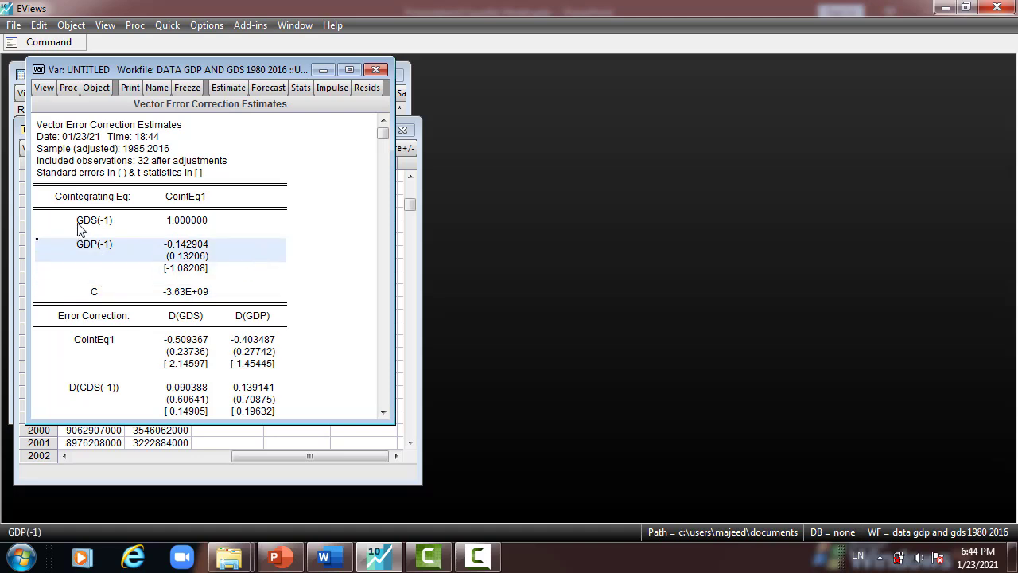
{"action": "left_click_drag", "start_coordinate": [63, 220], "coordinate": [191, 295]}
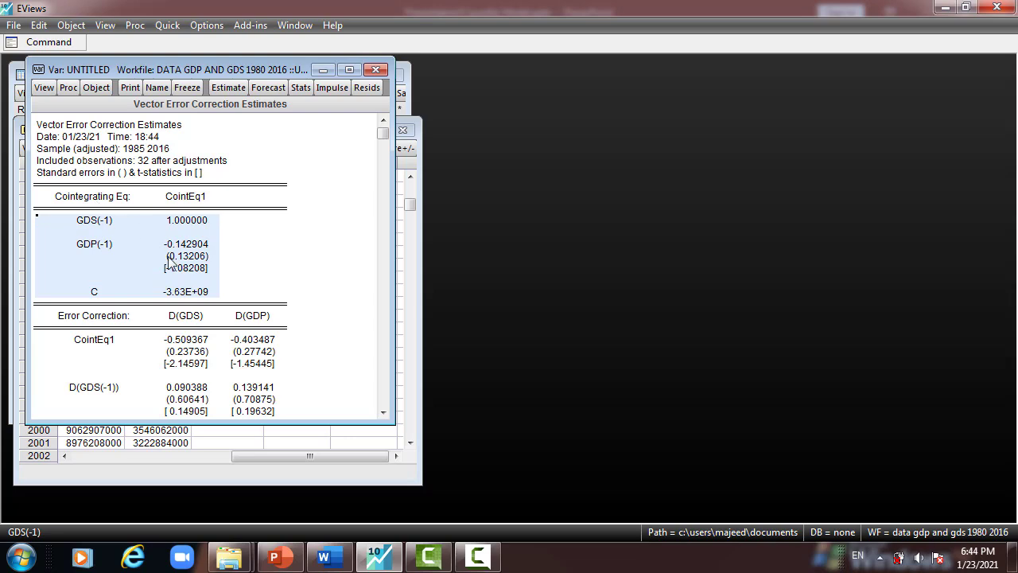
{"action": "left_click", "coordinate": [185, 200]}
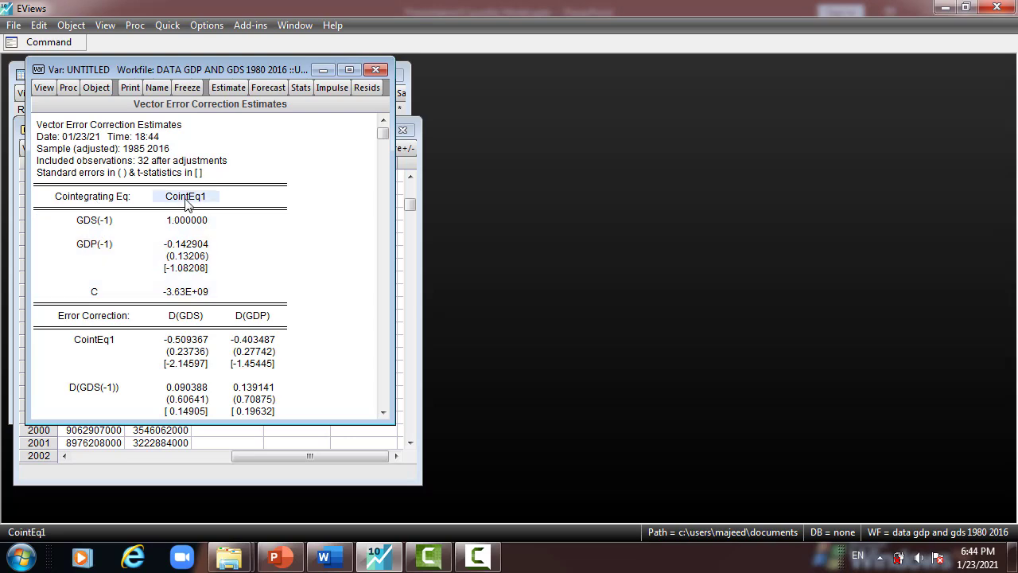
{"action": "left_click_drag", "start_coordinate": [99, 227], "coordinate": [199, 294]}
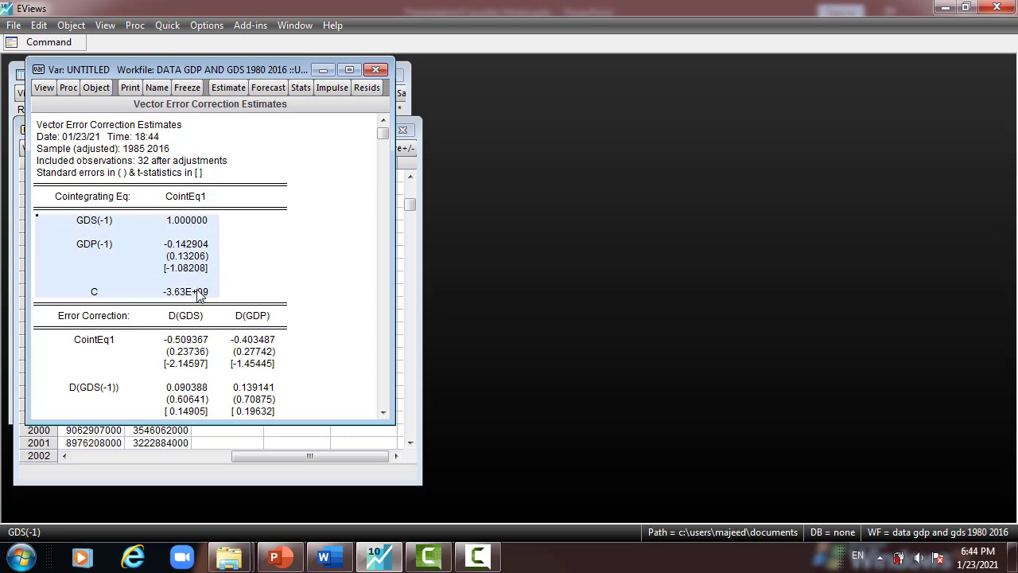
- Examine the Error Correction section, comparing the D(GDS) and D(GDP) columns for CointEq1 and D(GDS(-1))
{"action": "left_click", "coordinate": [85, 320]}
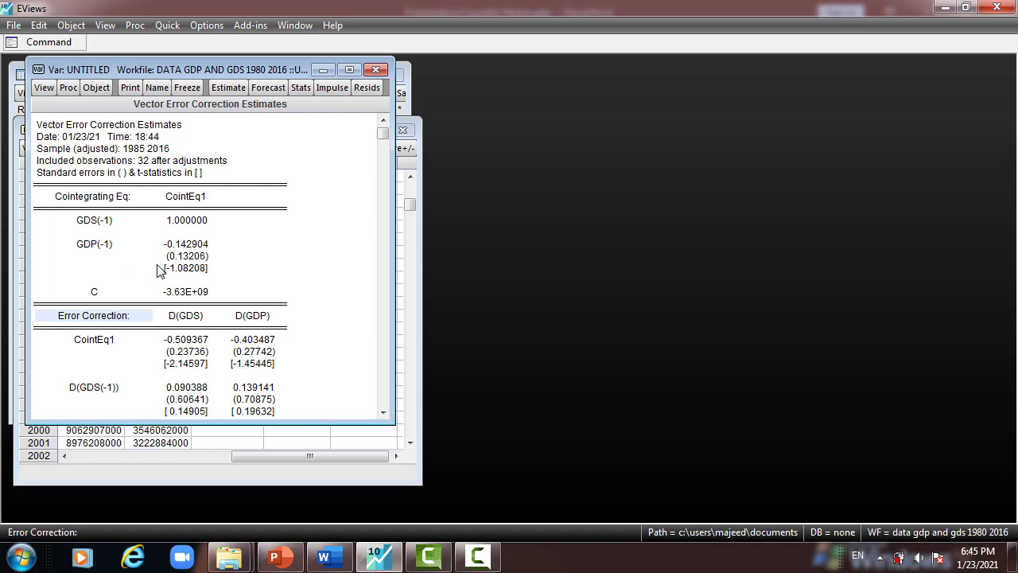
{"action": "scroll", "coordinate": [158, 270], "scroll_direction": "down", "scroll_amount": 1}
{"action": "left_click_drag", "start_coordinate": [189, 300], "coordinate": [182, 400]}
{"action": "left_click_drag", "start_coordinate": [246, 307], "coordinate": [238, 372]}
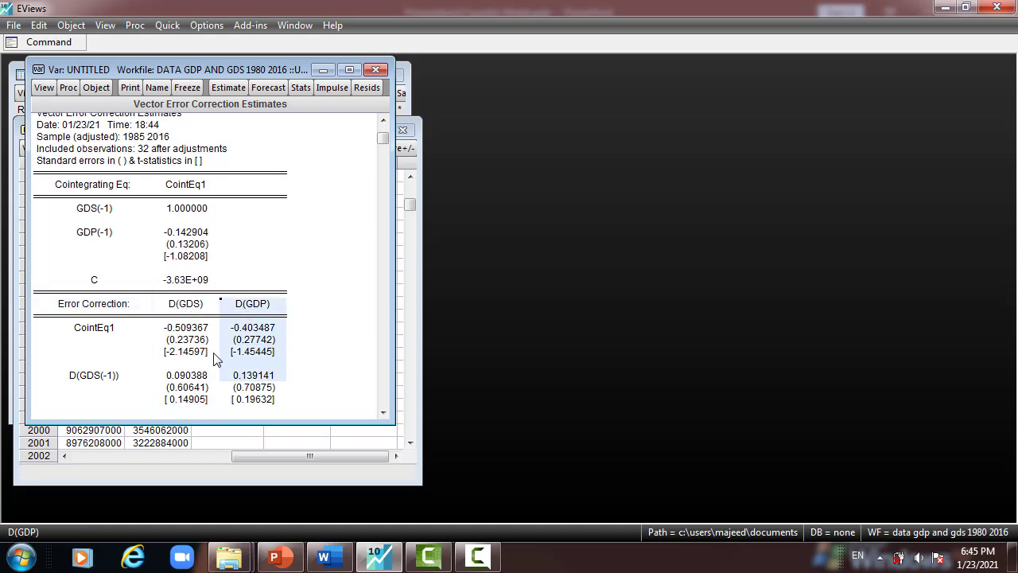
{"action": "left_click", "coordinate": [192, 304]}
{"action": "left_click", "coordinate": [248, 310]}
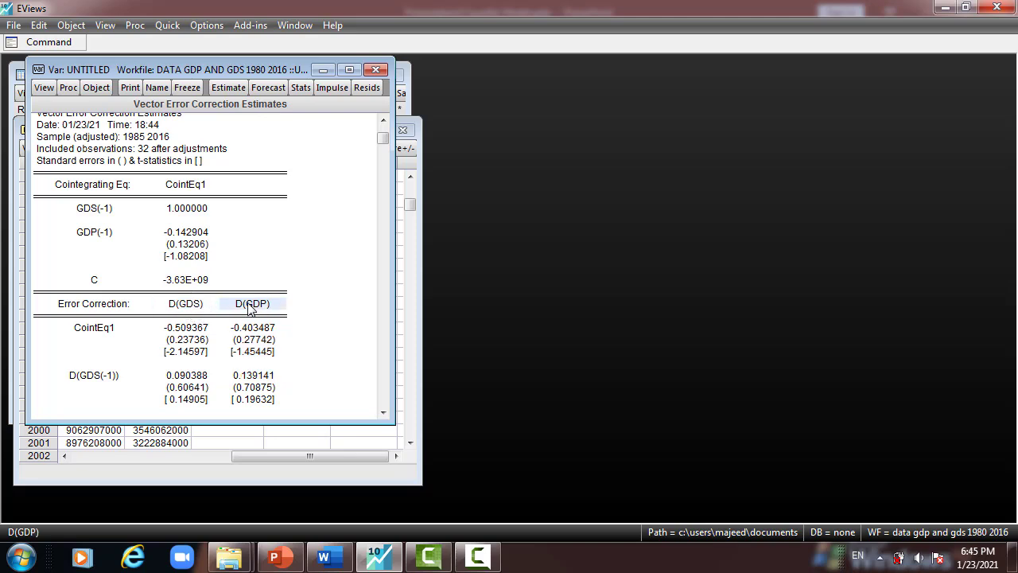
{"action": "left_click", "coordinate": [176, 309]}
{"action": "left_click", "coordinate": [253, 308]}
{"action": "left_click", "coordinate": [168, 310]}
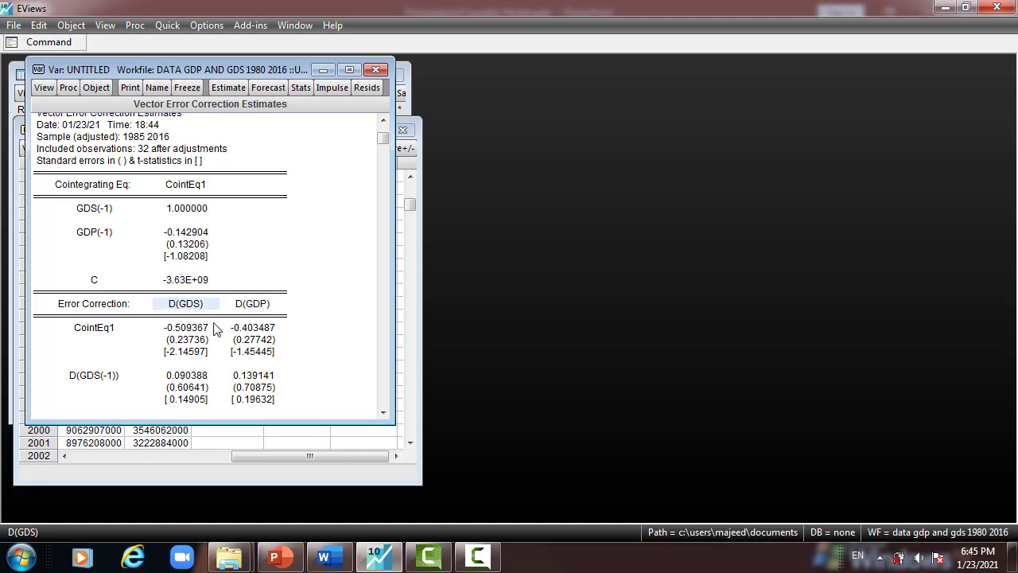
{"action": "left_click_drag", "start_coordinate": [192, 308], "coordinate": [193, 401]}
{"action": "left_click_drag", "start_coordinate": [252, 304], "coordinate": [252, 373]}
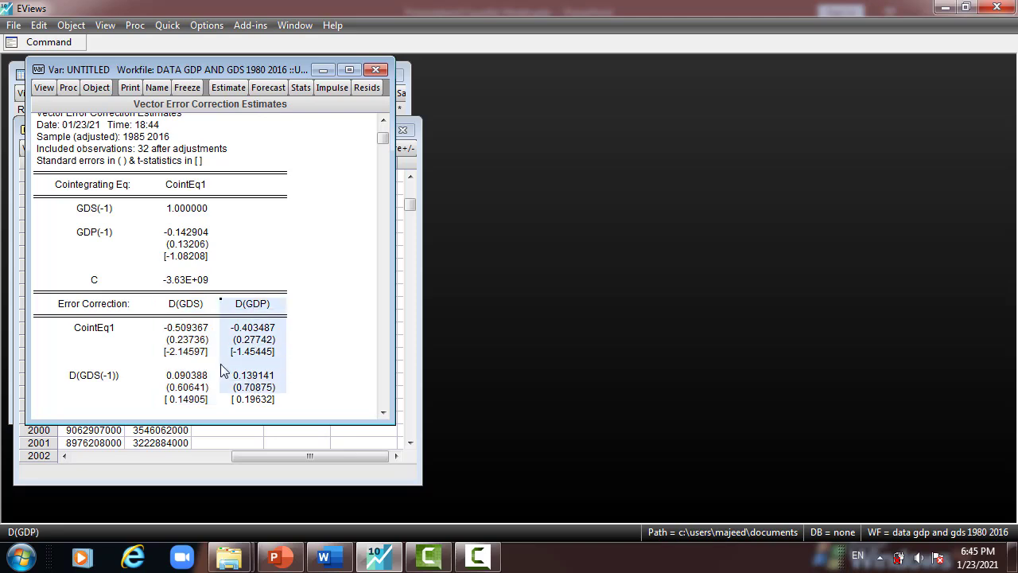
{"action": "left_click_drag", "start_coordinate": [98, 350], "coordinate": [89, 409]}
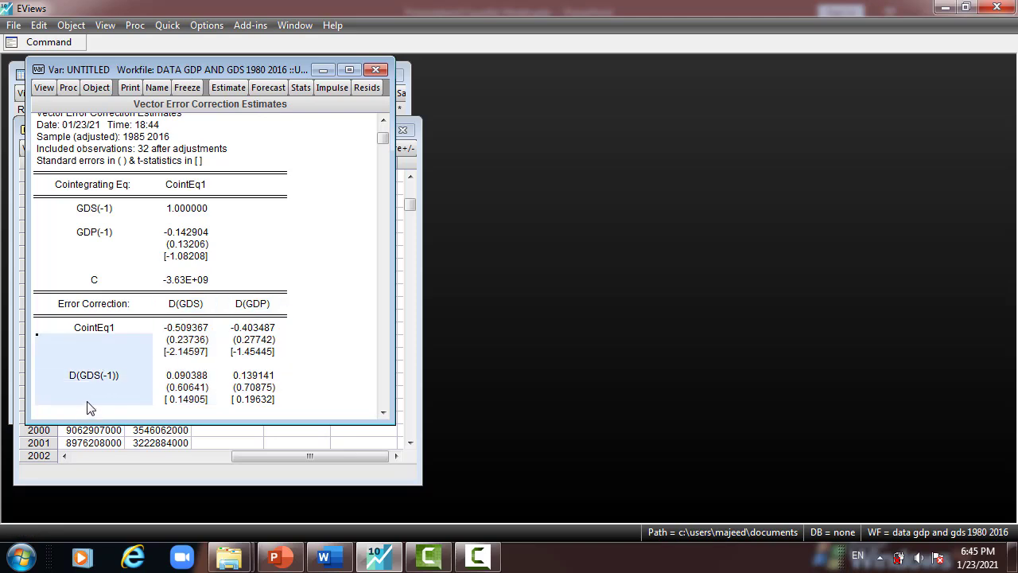
{"action": "left_click", "coordinate": [186, 308]}
{"action": "left_click", "coordinate": [252, 309]}
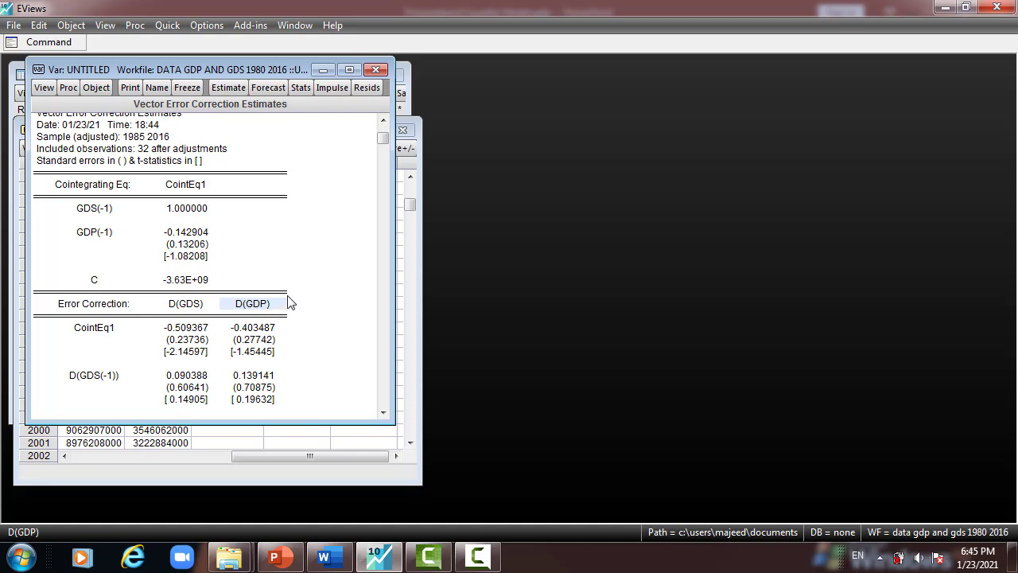
- Make a system from the VEC estimates and copy its full D(GDS) equation
{"action": "left_click", "coordinate": [68, 89]}
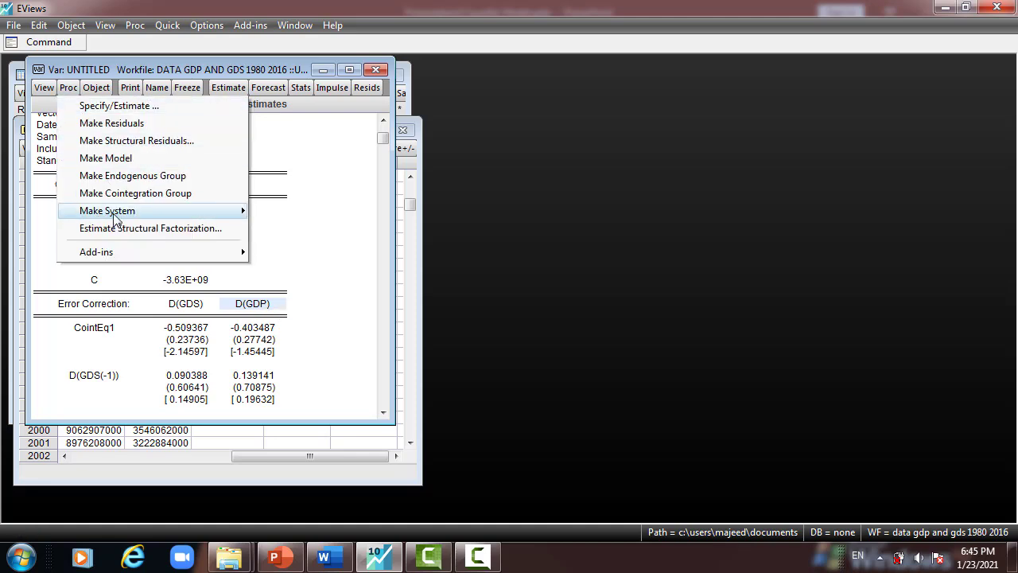
{"action": "mouse_move", "coordinate": [118, 216]}
{"action": "left_click", "coordinate": [296, 211]}
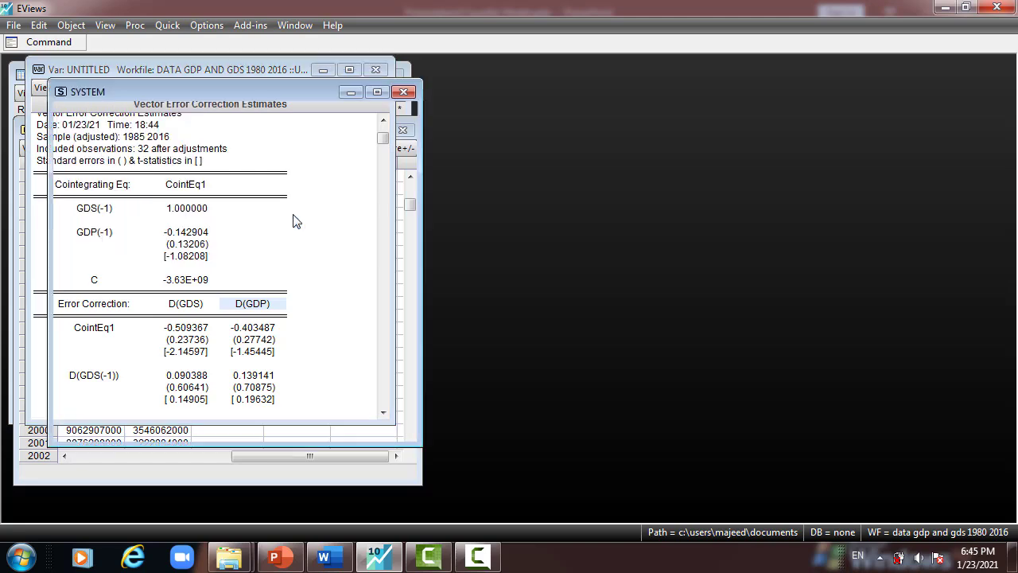
{"action": "left_click", "coordinate": [351, 150]}
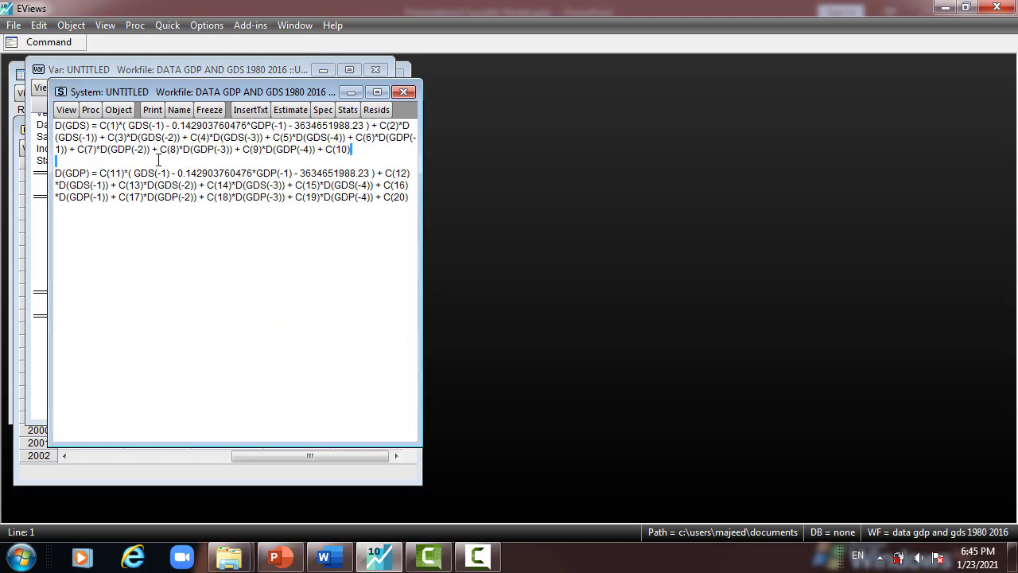
{"action": "left_click_drag", "start_coordinate": [350, 149], "coordinate": [52, 121]}
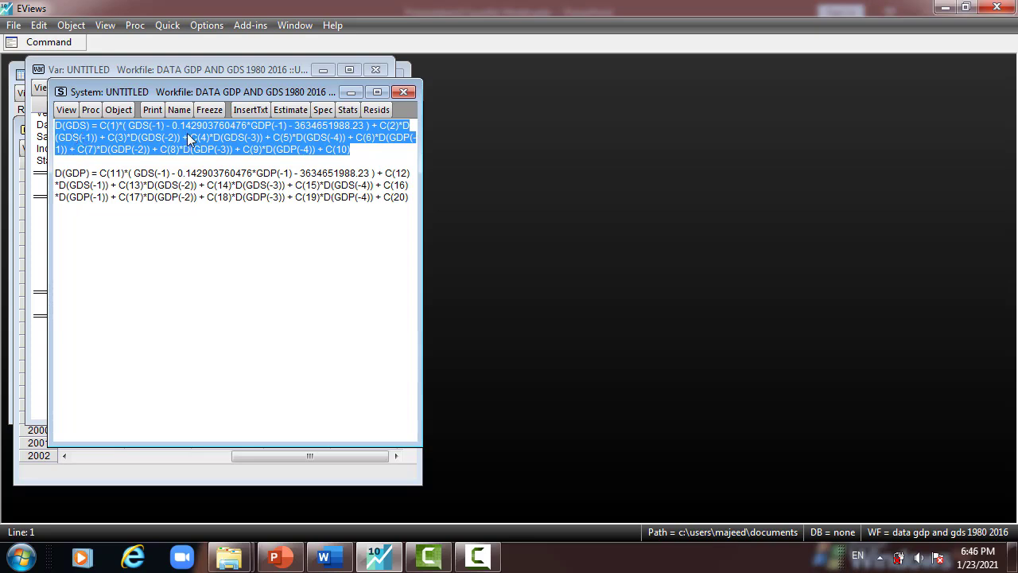
{"action": "right_click", "coordinate": [186, 134]}
{"action": "left_click", "coordinate": [225, 179]}
- Estimate the copied D(GDS) equation by Least Squares (NLS and ARMA) over the sample 1980 2016
{"action": "left_click", "coordinate": [167, 25]}
{"action": "left_click", "coordinate": [201, 170]}
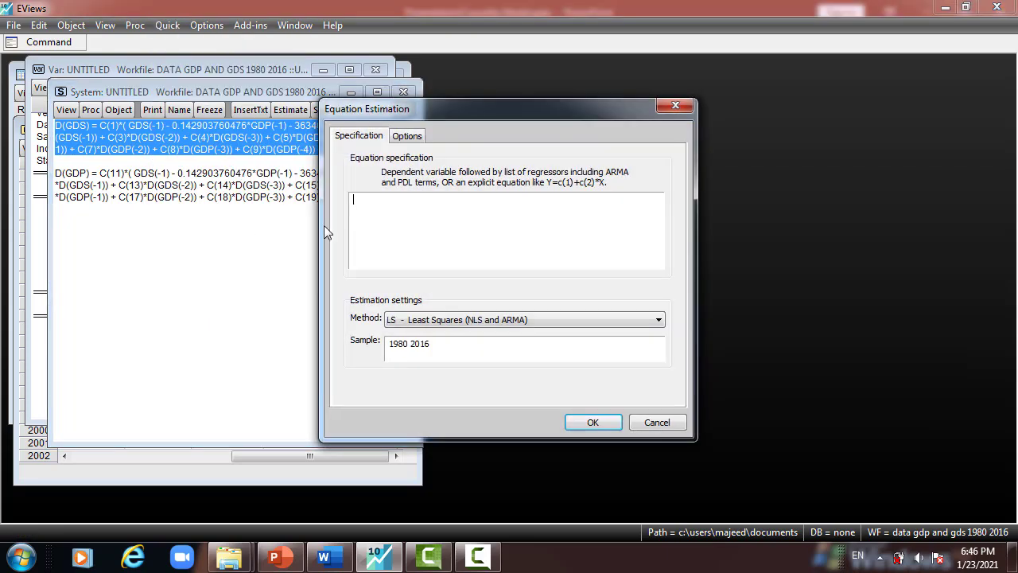
{"action": "right_click", "coordinate": [369, 204]}
{"action": "left_click", "coordinate": [401, 296]}
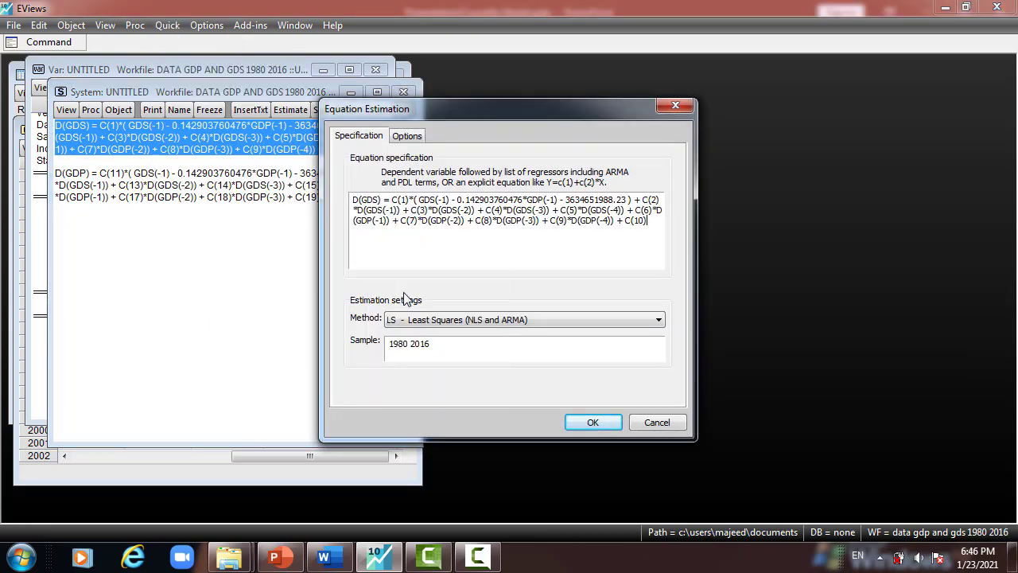
{"action": "left_click_drag", "start_coordinate": [552, 115], "coordinate": [636, 102]}
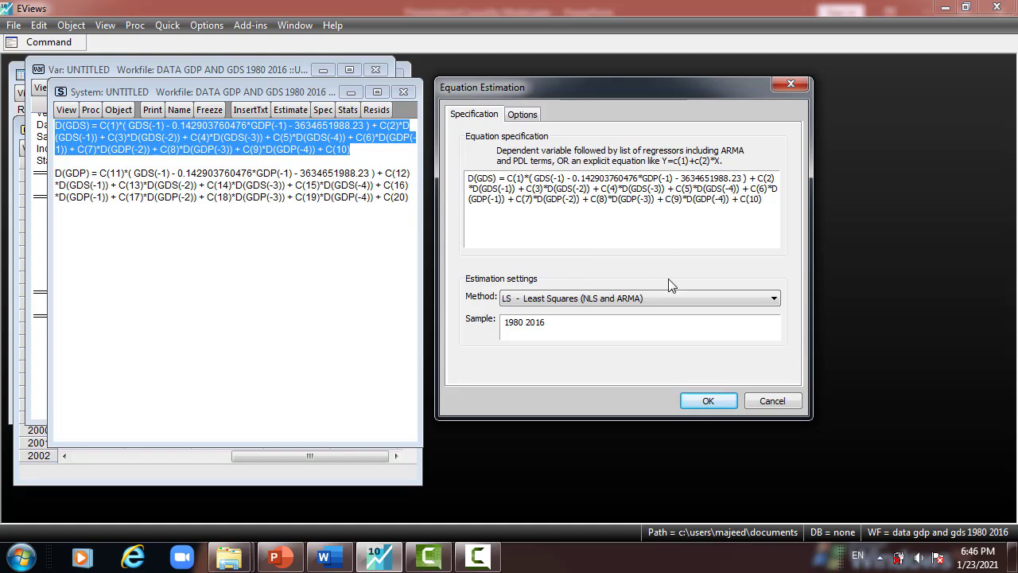
{"action": "left_click", "coordinate": [709, 400]}
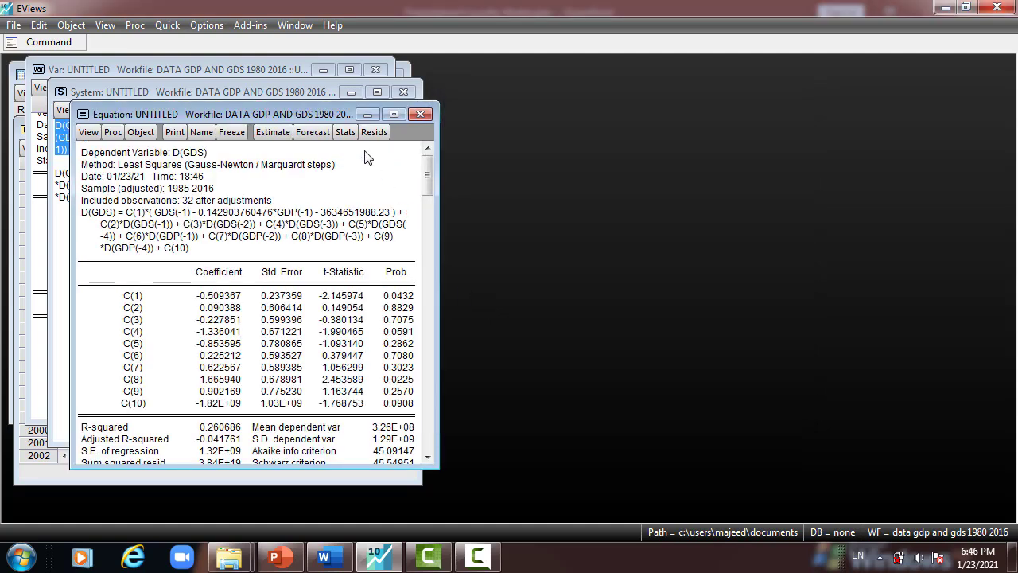
- Place the equation output beside the system equations and examine the C(1) coefficient row with its probability
{"action": "left_click_drag", "start_coordinate": [311, 113], "coordinate": [450, 62]}
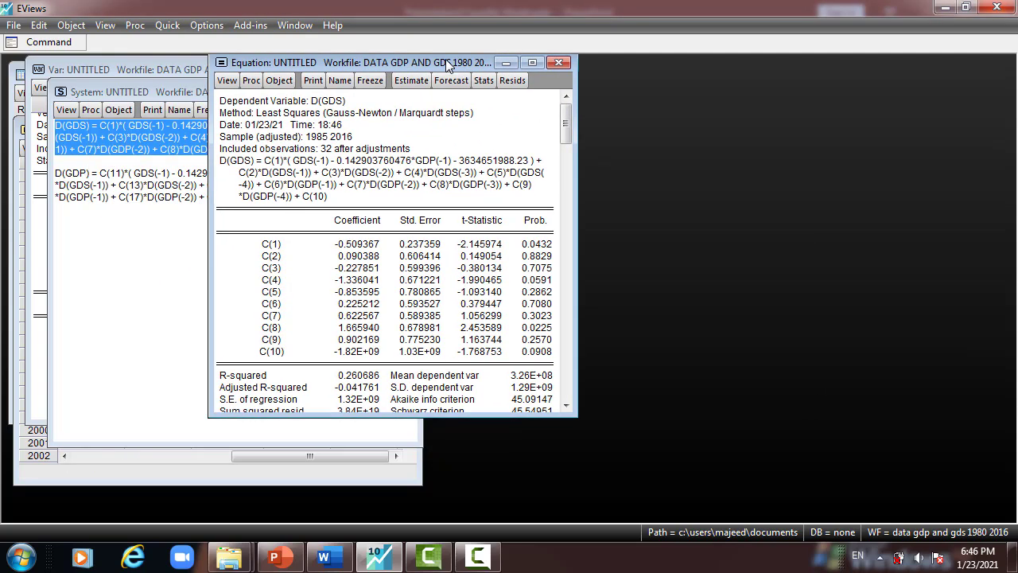
{"action": "left_click_drag", "start_coordinate": [279, 251], "coordinate": [550, 251]}
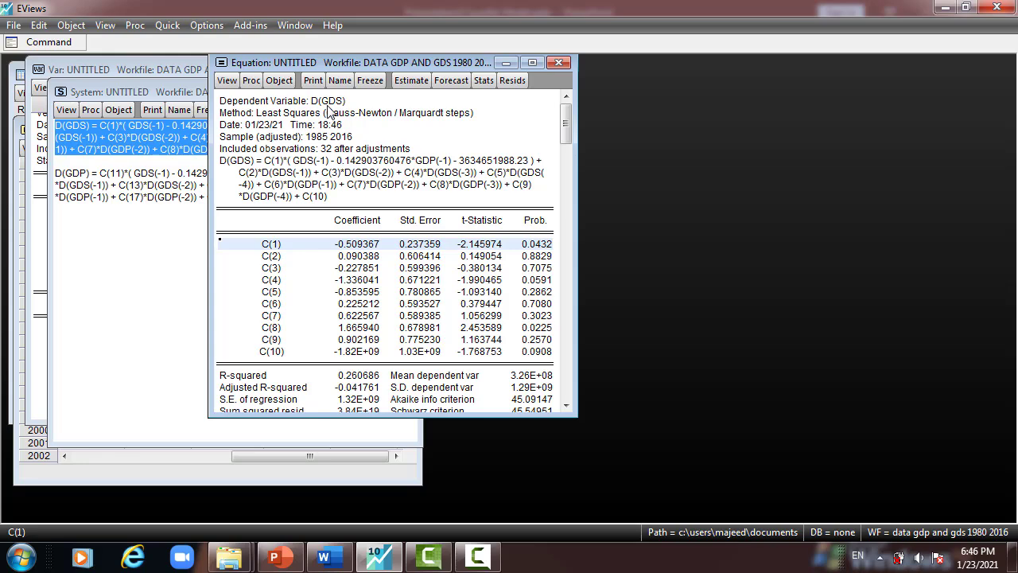
{"action": "left_click_drag", "start_coordinate": [409, 62], "coordinate": [565, 99]}
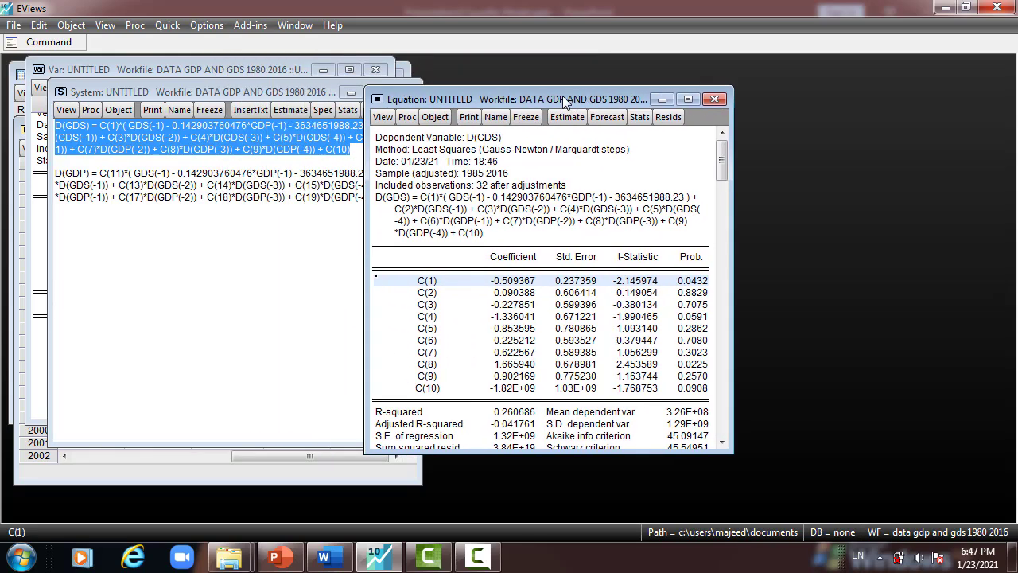
- Examine the D(GDS) equation in the output, from the C(1) error correction term through the lagged terms to C(10)
{"action": "left_click", "coordinate": [429, 204]}
{"action": "left_click_drag", "start_coordinate": [493, 203], "coordinate": [682, 204]}
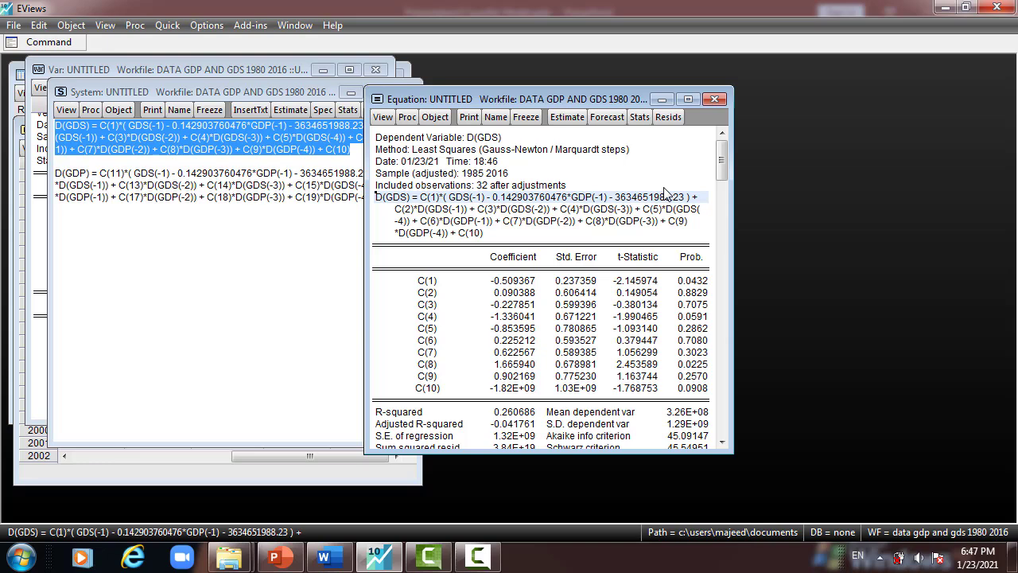
{"action": "left_click", "coordinate": [433, 212]}
{"action": "left_click_drag", "start_coordinate": [501, 219], "coordinate": [457, 232]}
{"action": "left_click", "coordinate": [453, 240]}
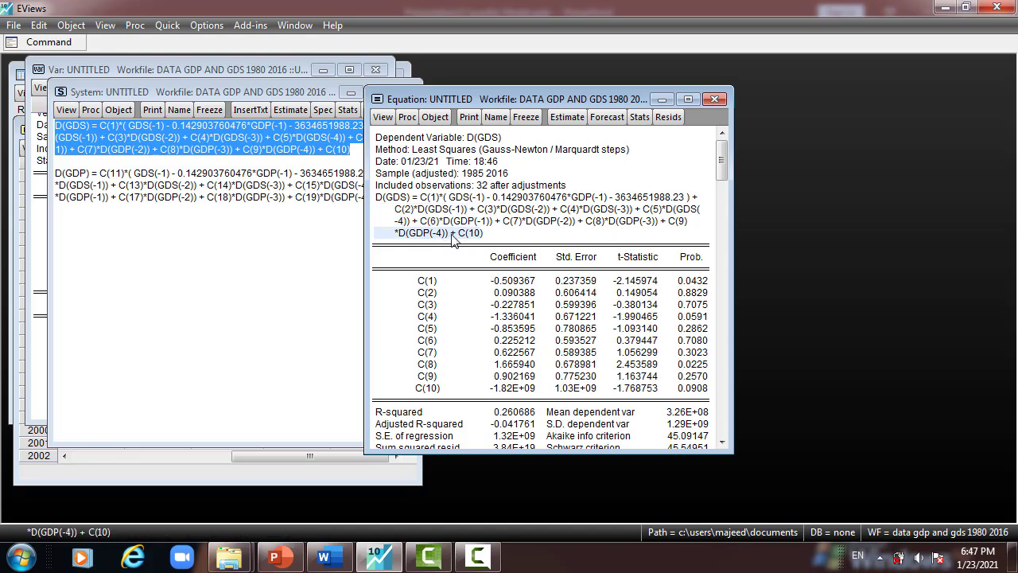
{"action": "left_click", "coordinate": [489, 230]}
{"action": "left_click", "coordinate": [445, 235]}
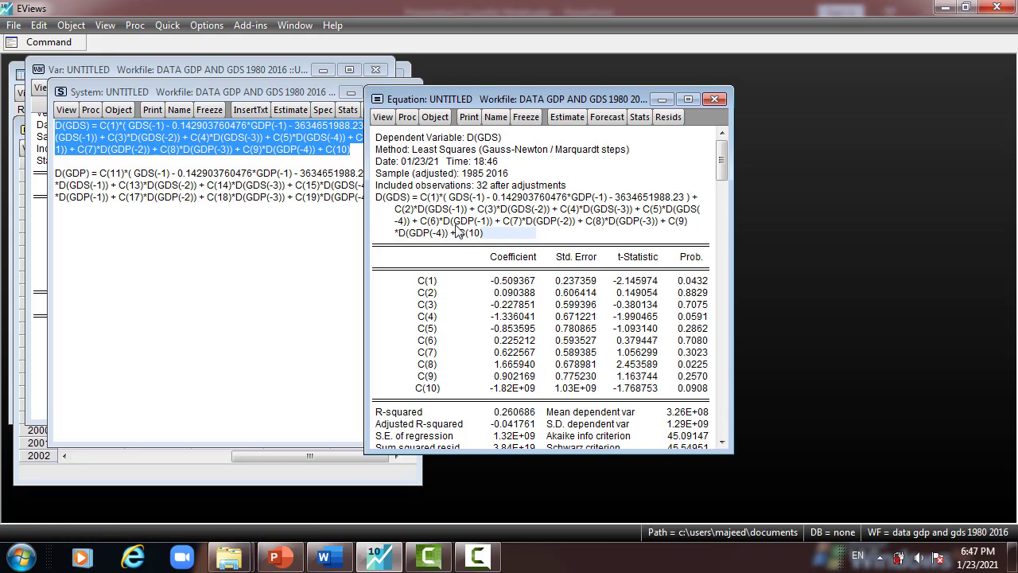
{"action": "left_click", "coordinate": [399, 209]}
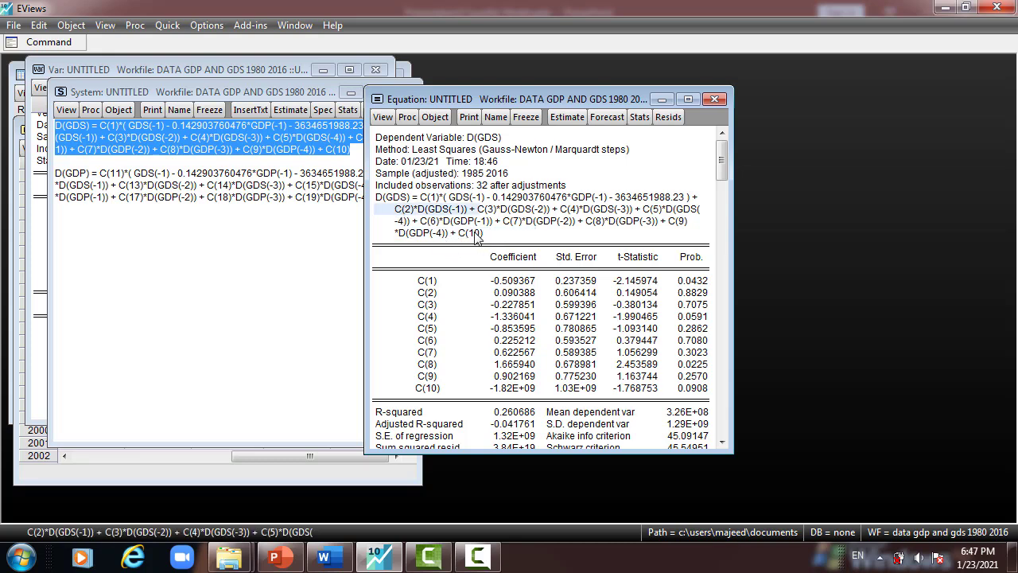
{"action": "left_click", "coordinate": [474, 233]}
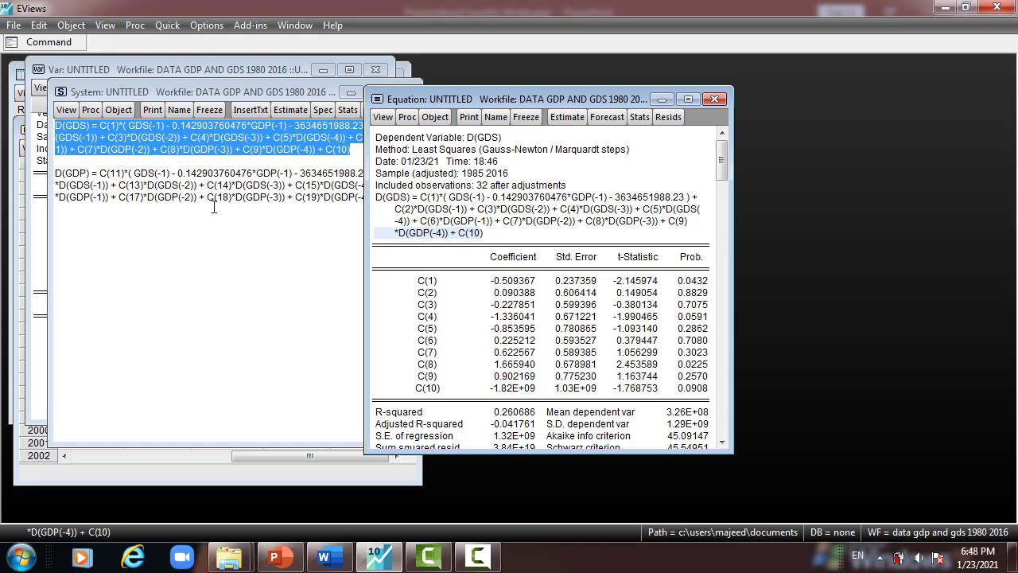
- Examine the C(1) error correction term in the D(GDS) equation, with its coefficient and probability in the estimation output
{"action": "left_click", "coordinate": [424, 283]}
{"action": "left_click_drag", "start_coordinate": [554, 287], "coordinate": [690, 388]}
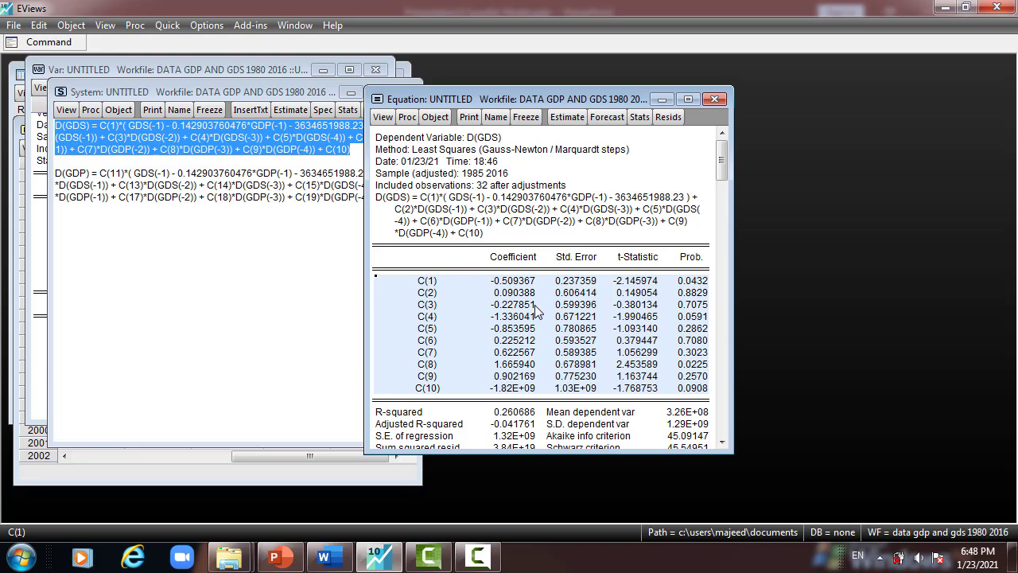
{"action": "left_click", "coordinate": [390, 200]}
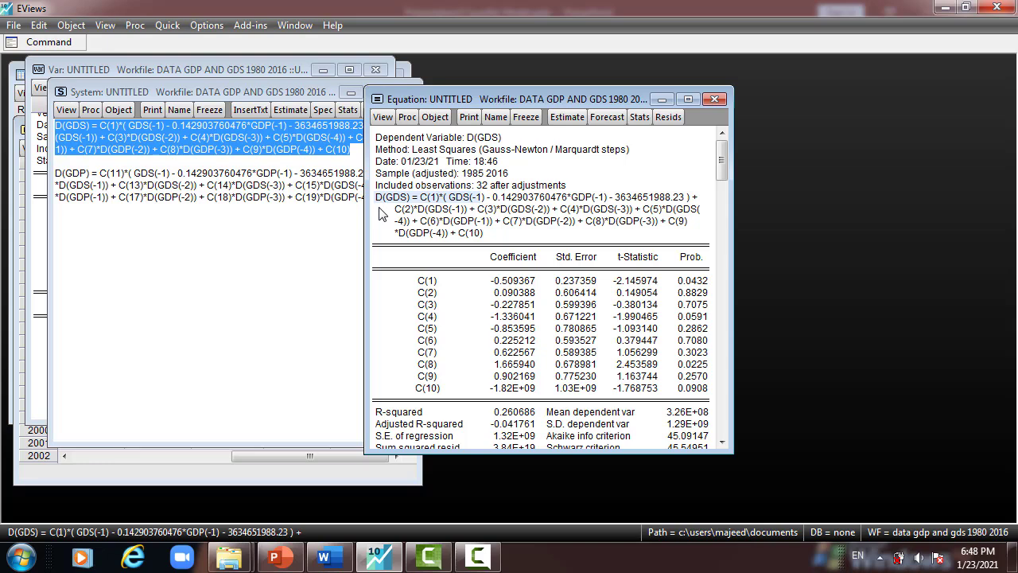
{"action": "left_click", "coordinate": [506, 285]}
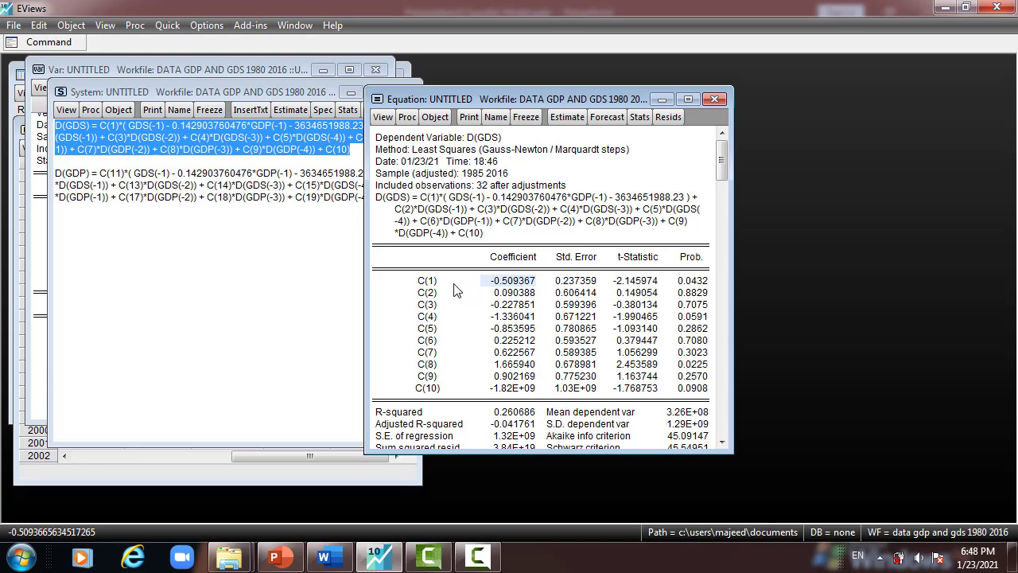
{"action": "left_click", "coordinate": [447, 199]}
{"action": "mouse_move", "coordinate": [447, 200]}
{"action": "left_mouse_down"}
{"action": "mouse_move", "coordinate": [666, 205]}
{"action": "mouse_move", "coordinate": [450, 216]}
{"action": "left_mouse_up"}
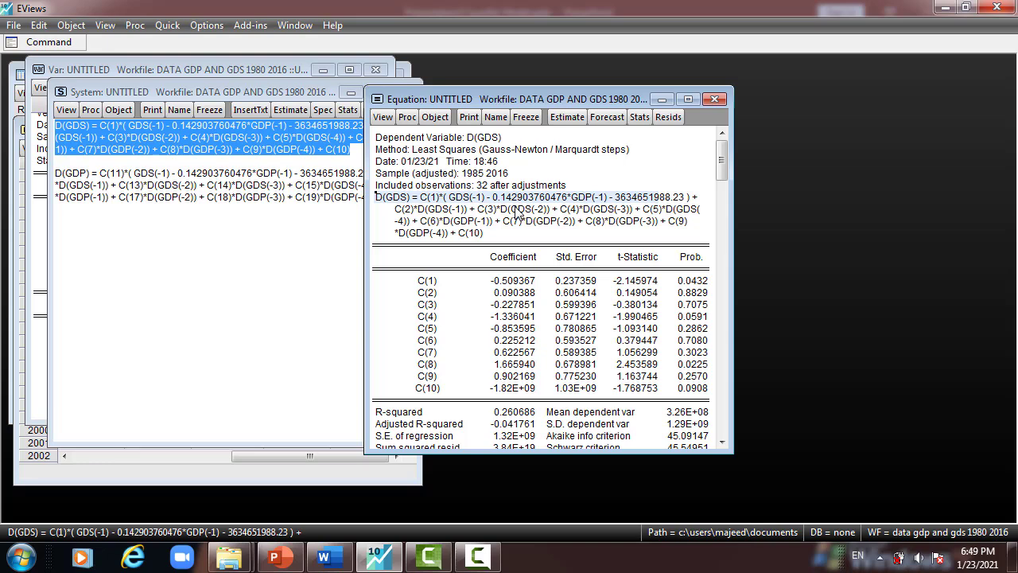
{"action": "left_click", "coordinate": [425, 283]}
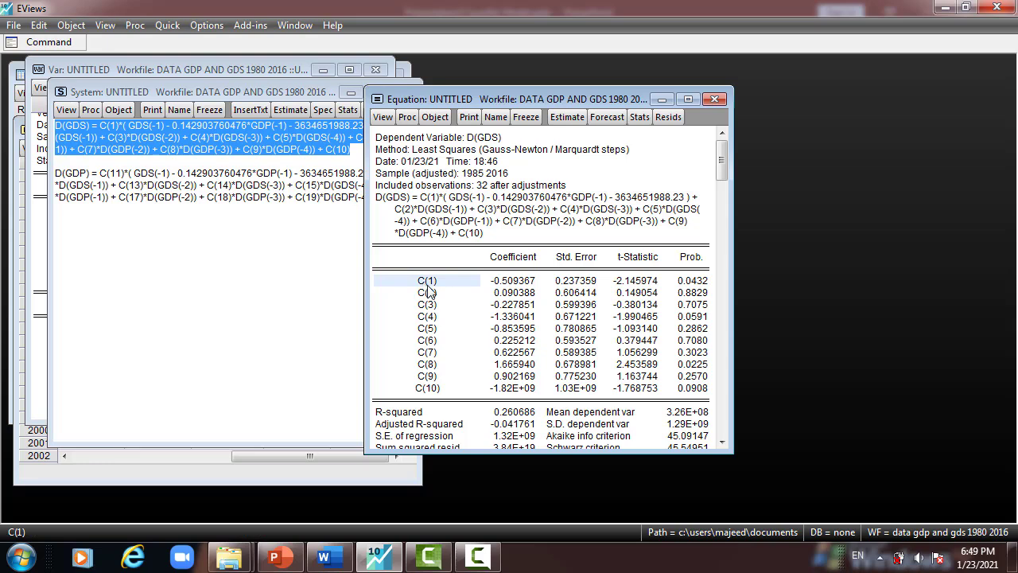
{"action": "left_click", "coordinate": [524, 285]}
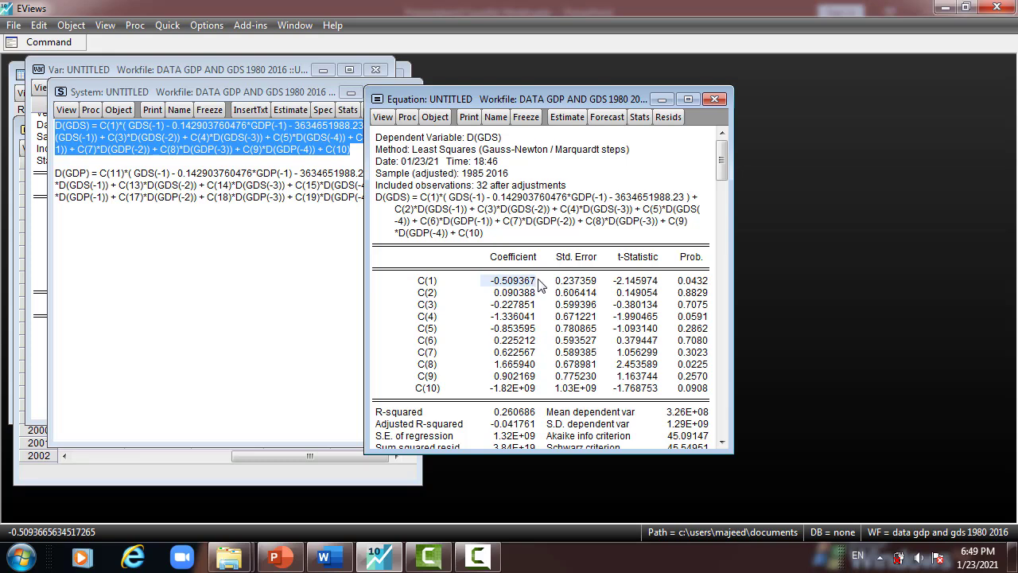
{"action": "left_click", "coordinate": [693, 282]}
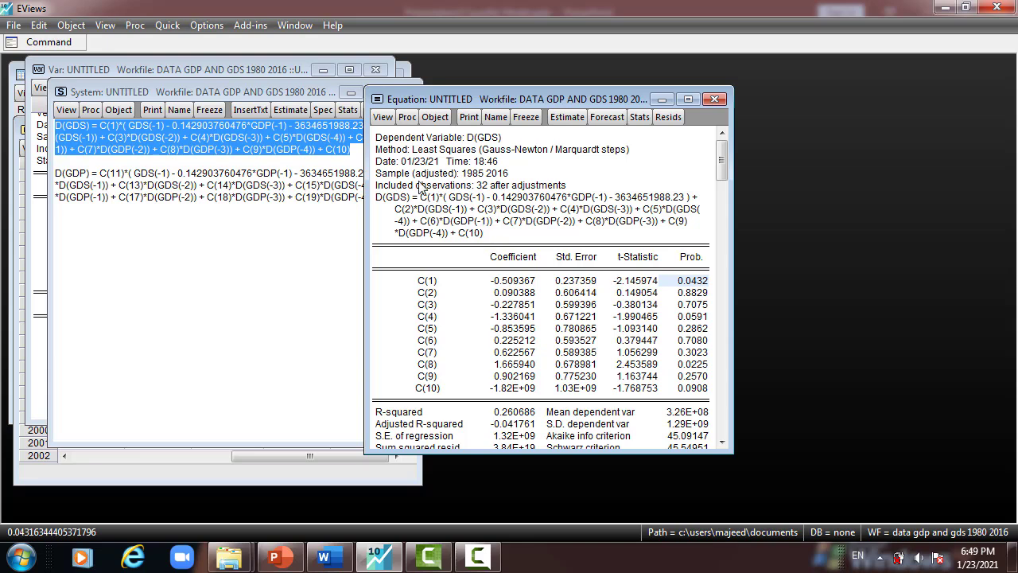
{"action": "left_click", "coordinate": [425, 285]}
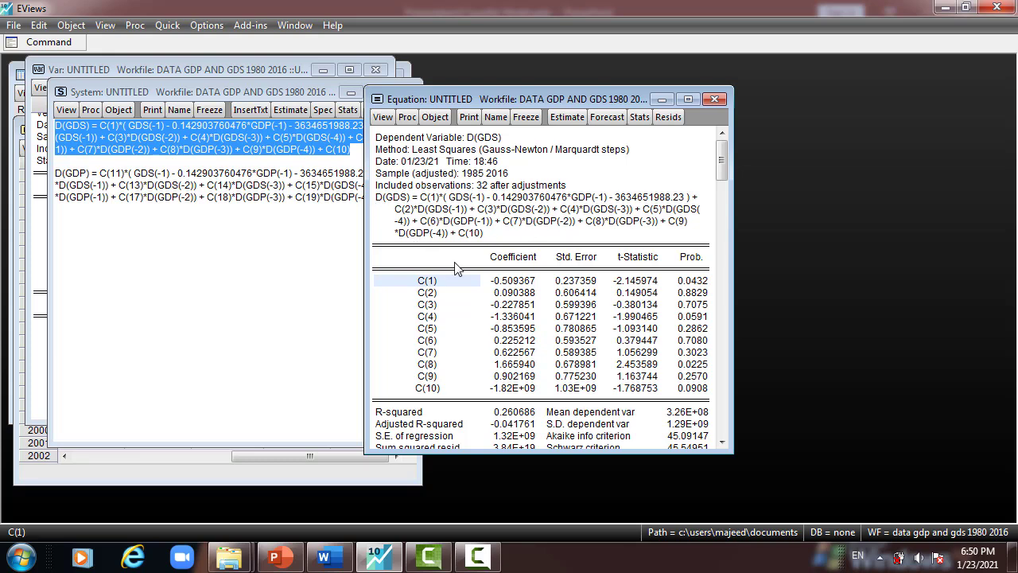
{"action": "left_click_drag", "start_coordinate": [458, 285], "coordinate": [689, 280]}
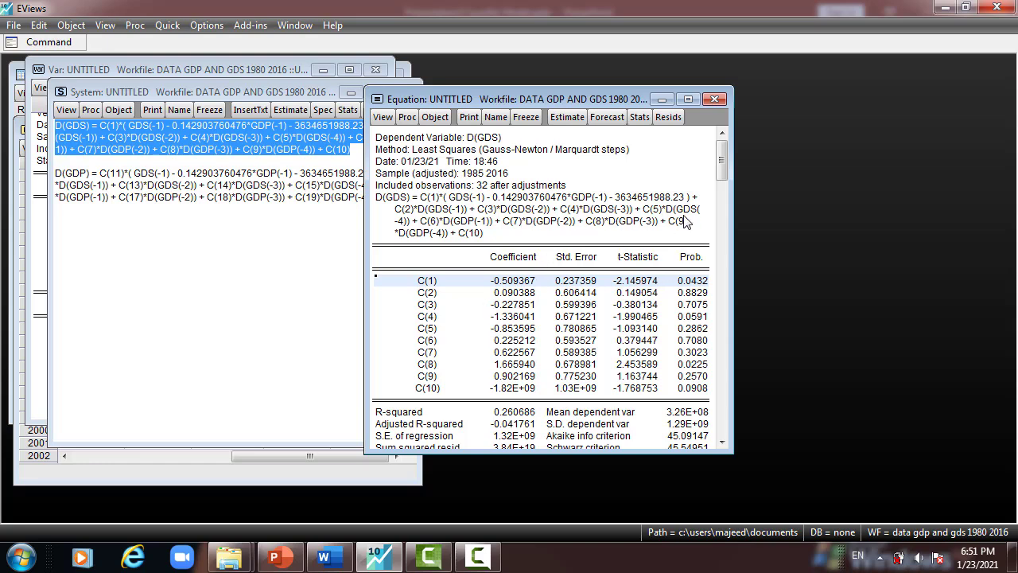
- Examine the lagged D(GDP) terms in the equation and locate their coefficients C(6) to C(9) in the output
{"action": "left_click", "coordinate": [445, 226]}
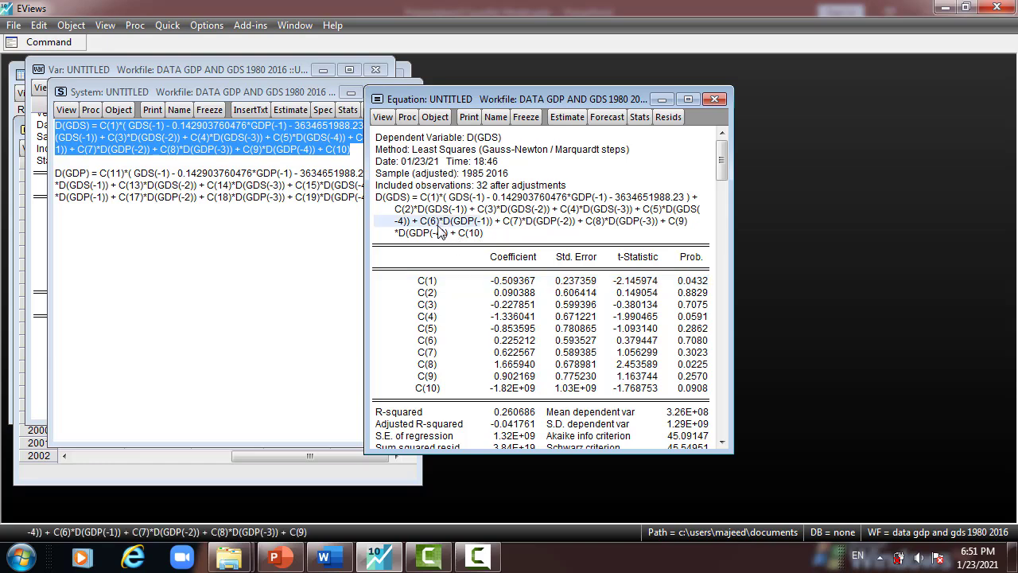
{"action": "left_click", "coordinate": [518, 224]}
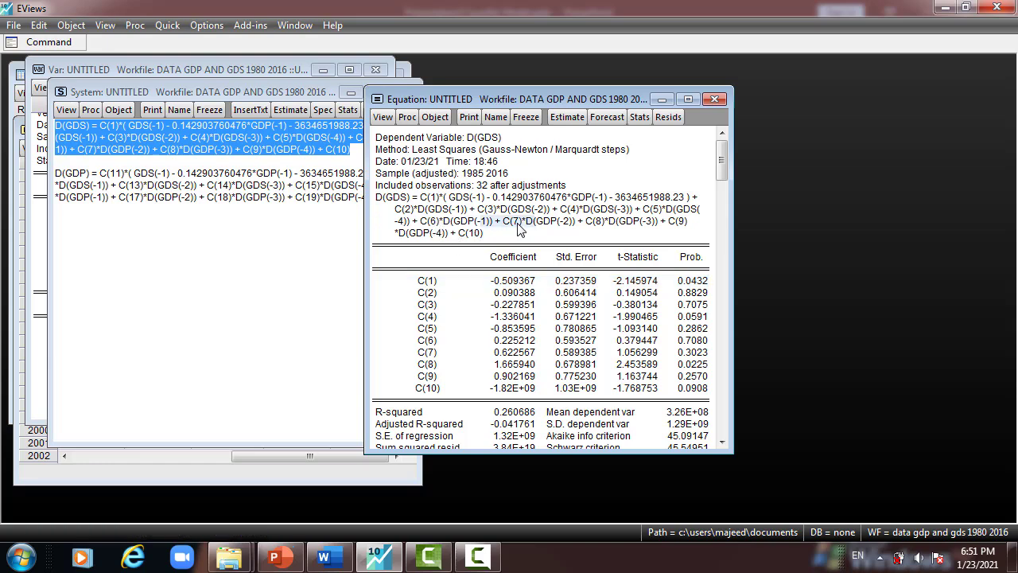
{"action": "left_click", "coordinate": [616, 224]}
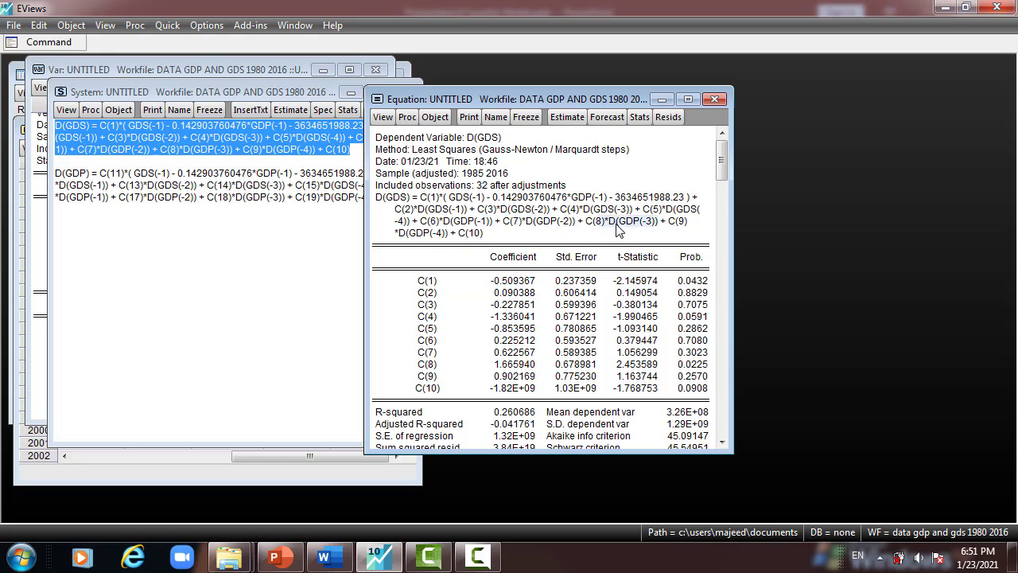
{"action": "left_click", "coordinate": [434, 233]}
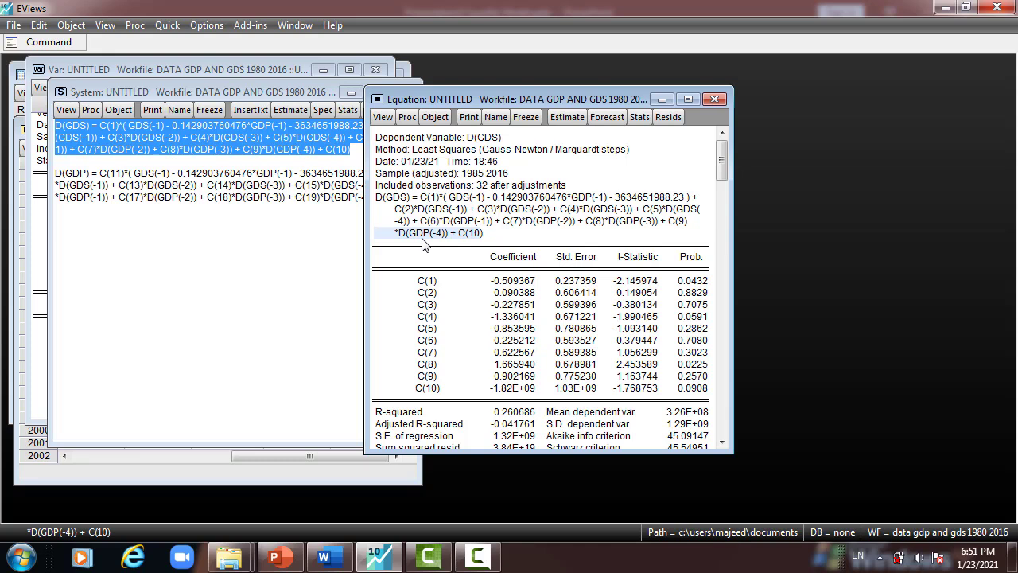
{"action": "left_click_drag", "start_coordinate": [480, 221], "coordinate": [465, 242]}
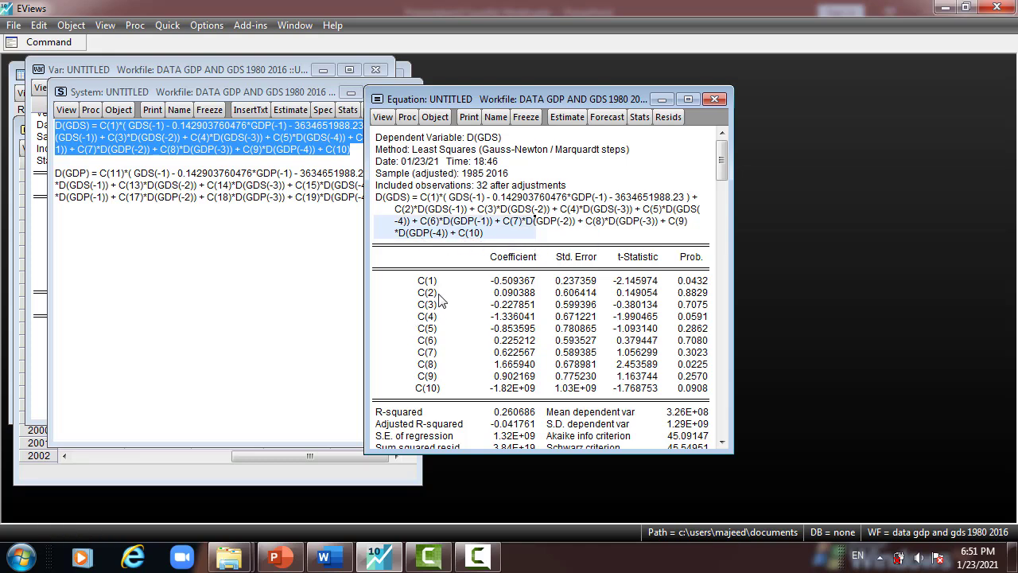
{"action": "left_click_drag", "start_coordinate": [435, 293], "coordinate": [434, 325]}
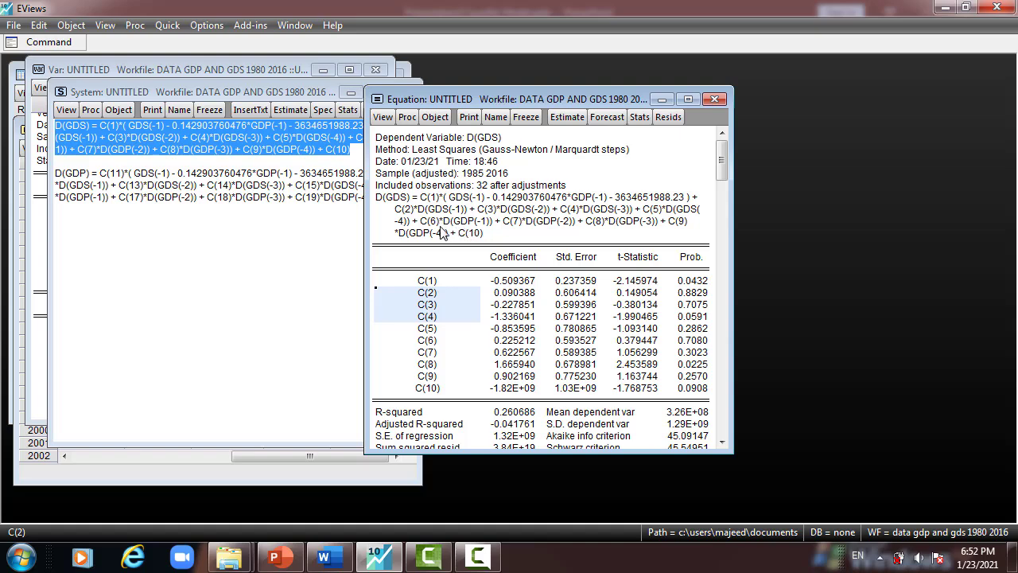
{"action": "left_click_drag", "start_coordinate": [430, 340], "coordinate": [434, 376]}
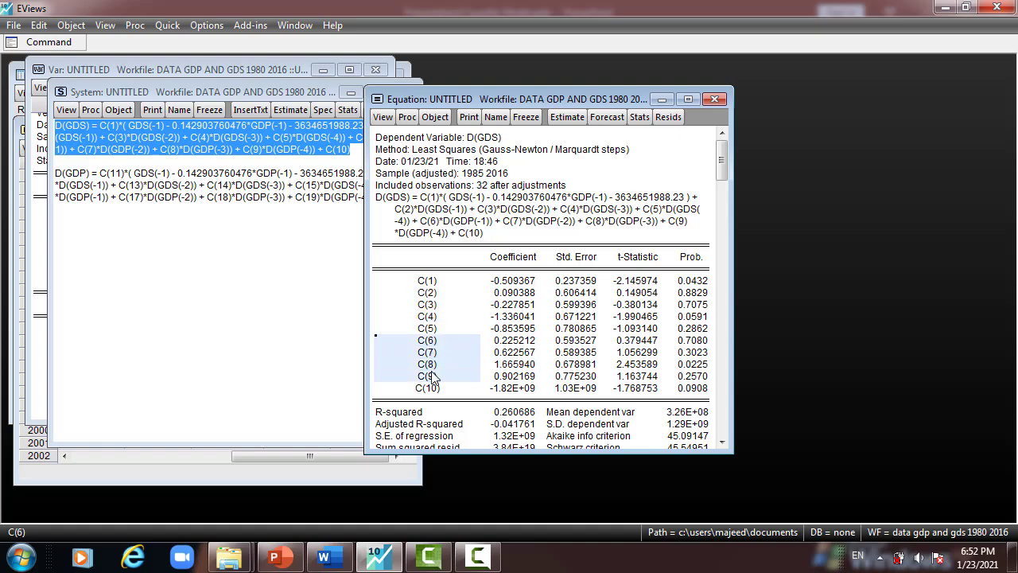
- Run a Wald test with the restriction C(6)=C(7)=C(8)=C(9)=0 and examine its chi-square row and null hypothesis
{"action": "left_click", "coordinate": [382, 117]}
{"action": "mouse_move", "coordinate": [429, 255]}
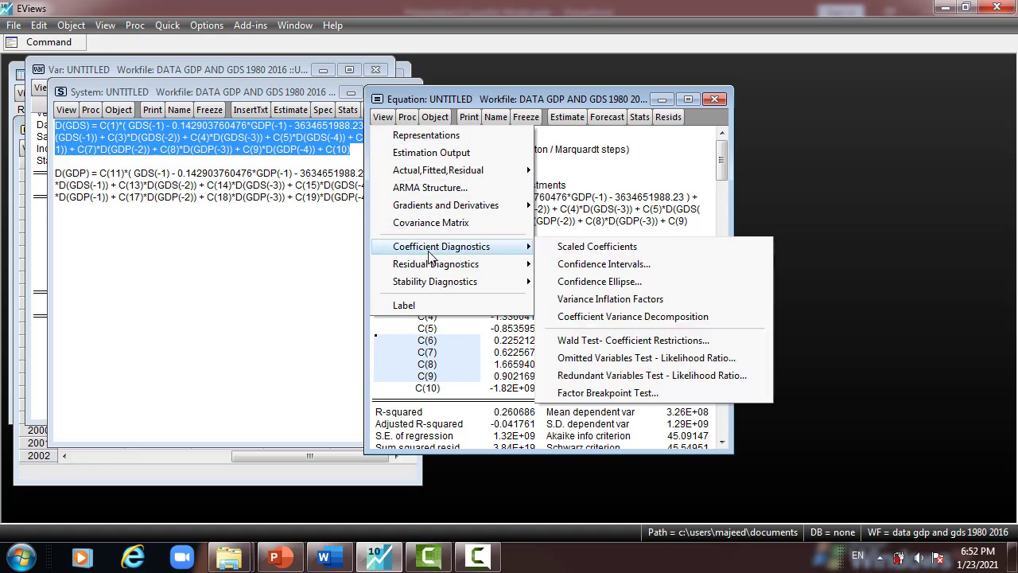
{"action": "left_click", "coordinate": [578, 341]}
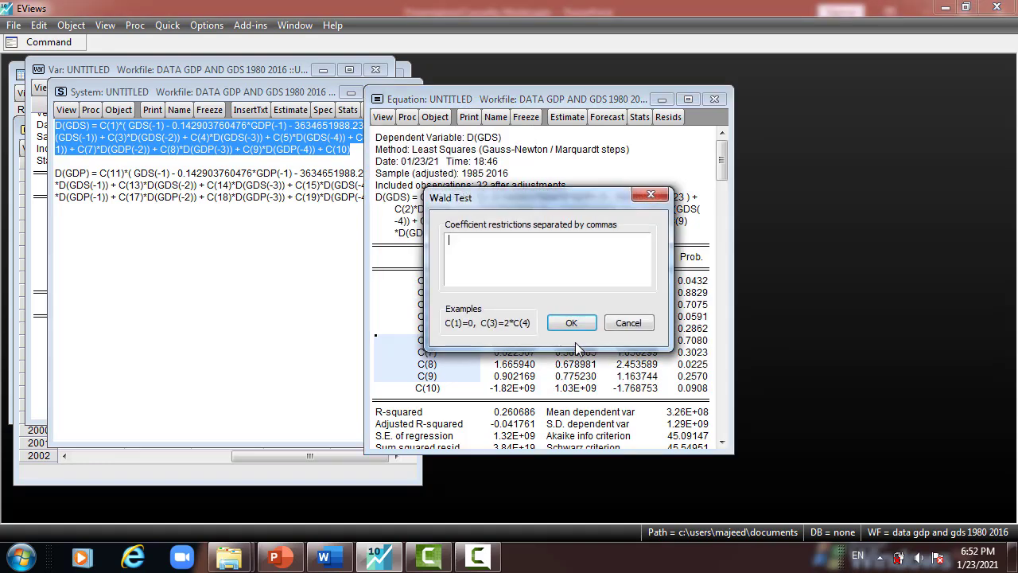
{"action": "left_click_drag", "start_coordinate": [528, 199], "coordinate": [596, 172]}
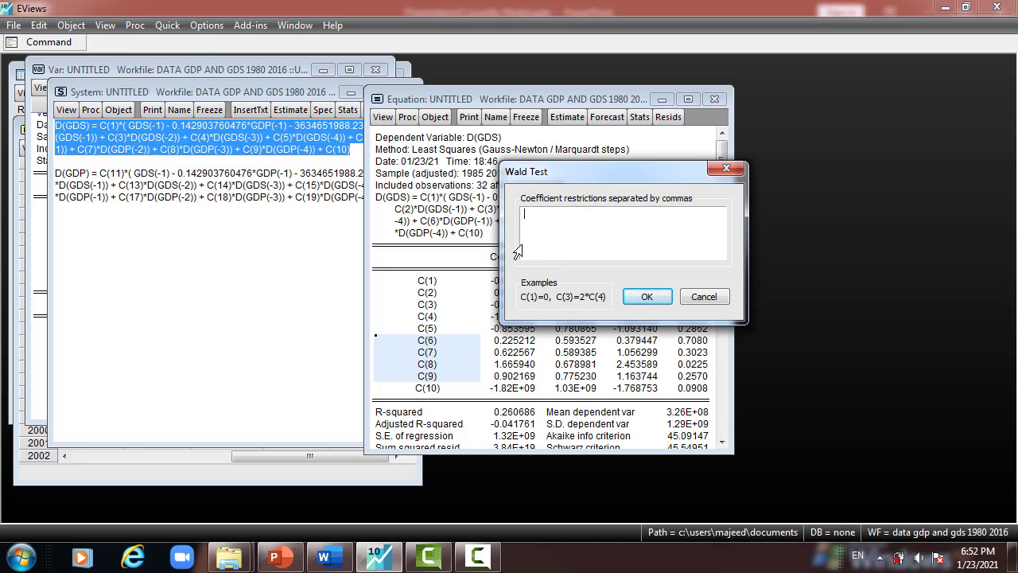
{"action": "type", "text": "C(6)=C(7)=C(8)=C(9)=0"}
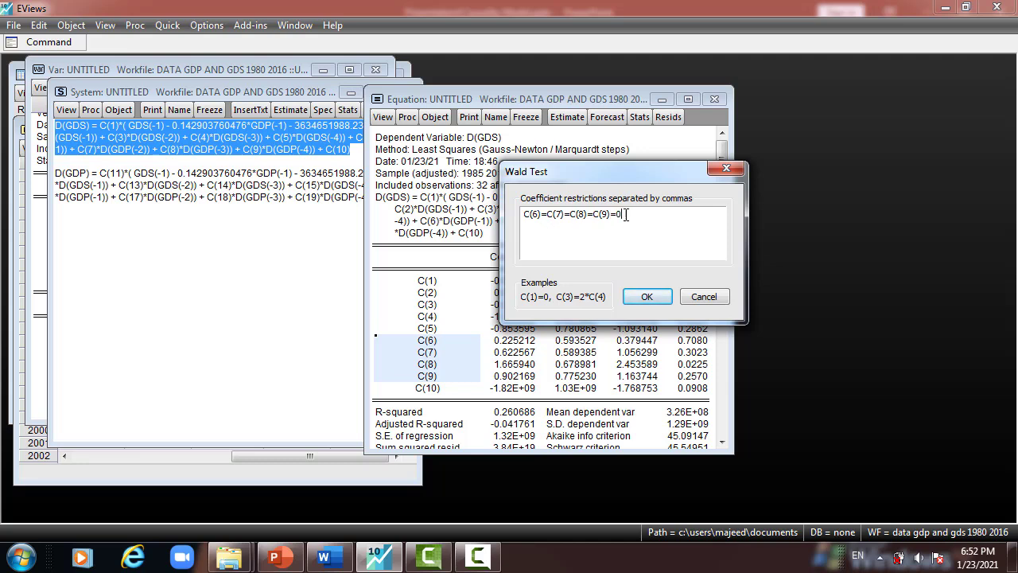
{"action": "left_click_drag", "start_coordinate": [627, 215], "coordinate": [524, 222]}
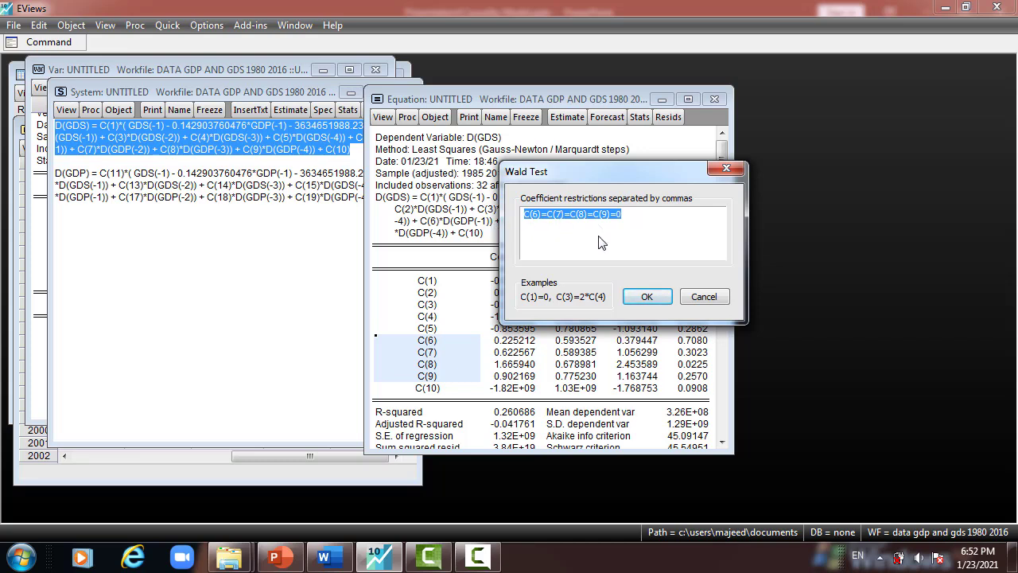
{"action": "left_click", "coordinate": [649, 298]}
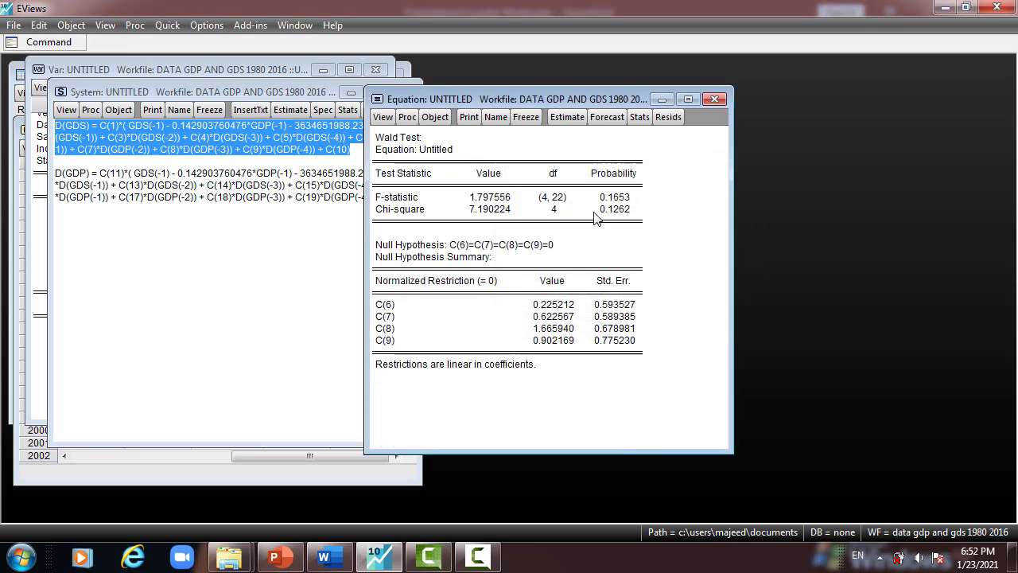
{"action": "left_click_drag", "start_coordinate": [625, 211], "coordinate": [400, 219]}
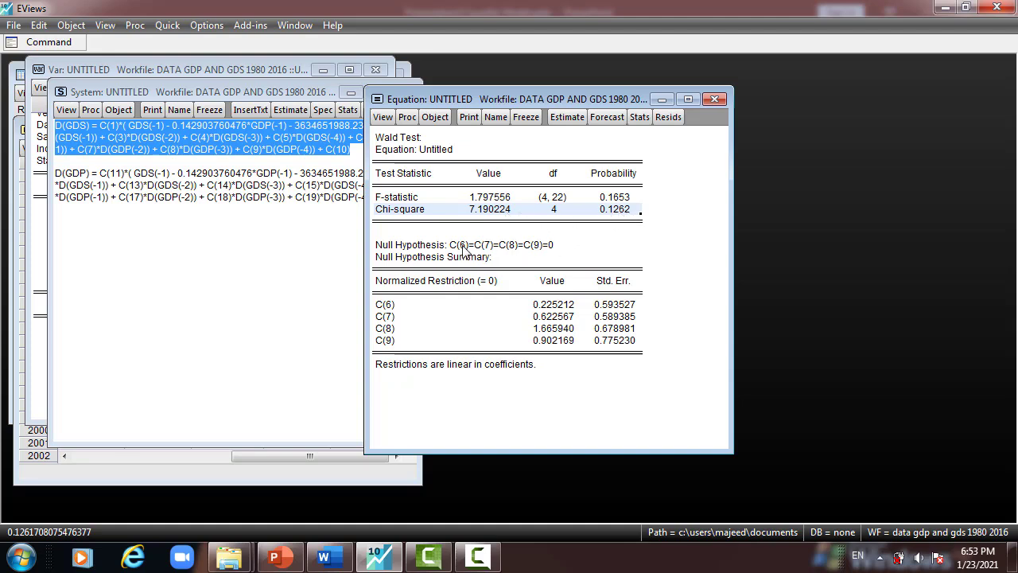
{"action": "left_click", "coordinate": [489, 248]}
{"action": "left_click_drag", "start_coordinate": [487, 245], "coordinate": [546, 245]}
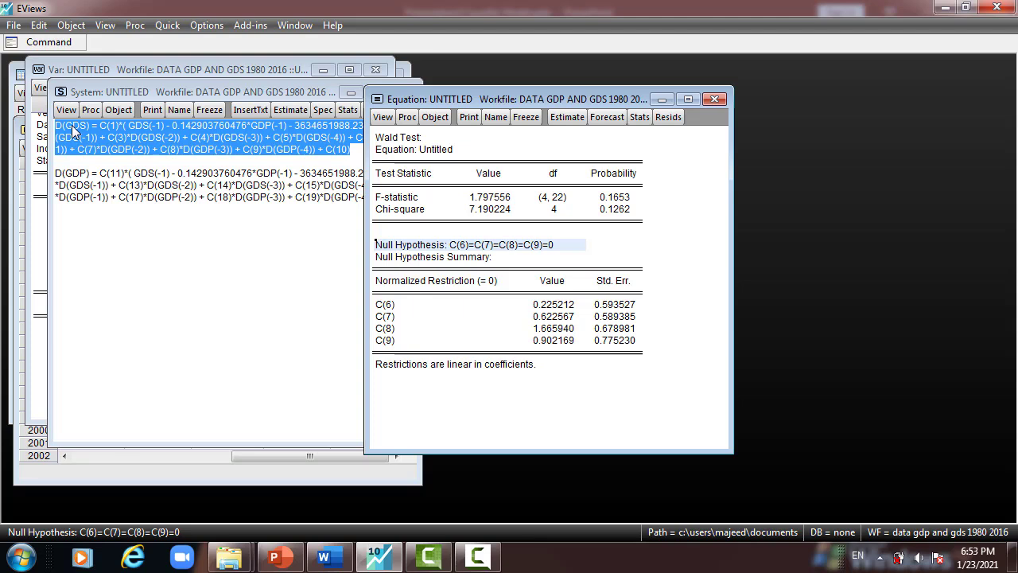
- Run another Wald test with the restriction C(2)=C(3)=C(4)=C(5)=0 and examine its chi-square row
{"action": "left_click", "coordinate": [382, 116]}
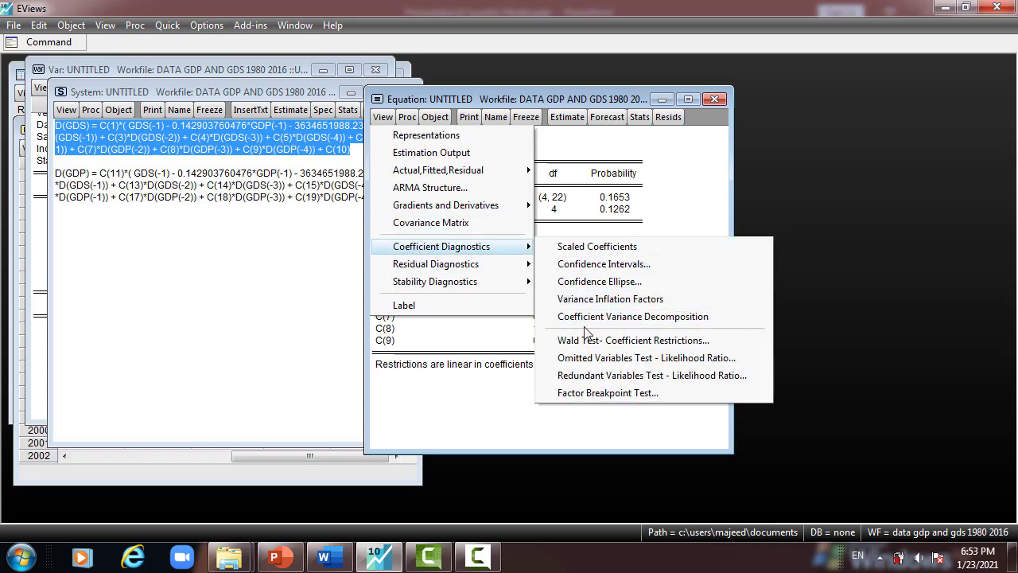
{"action": "left_click", "coordinate": [583, 340]}
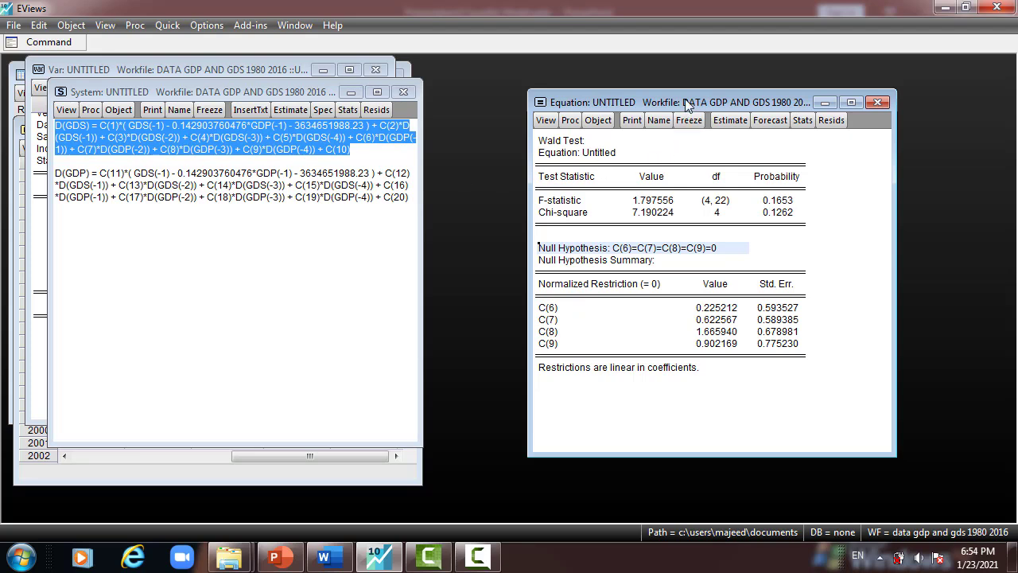
{"action": "left_click_drag", "start_coordinate": [687, 105], "coordinate": [515, 113]}
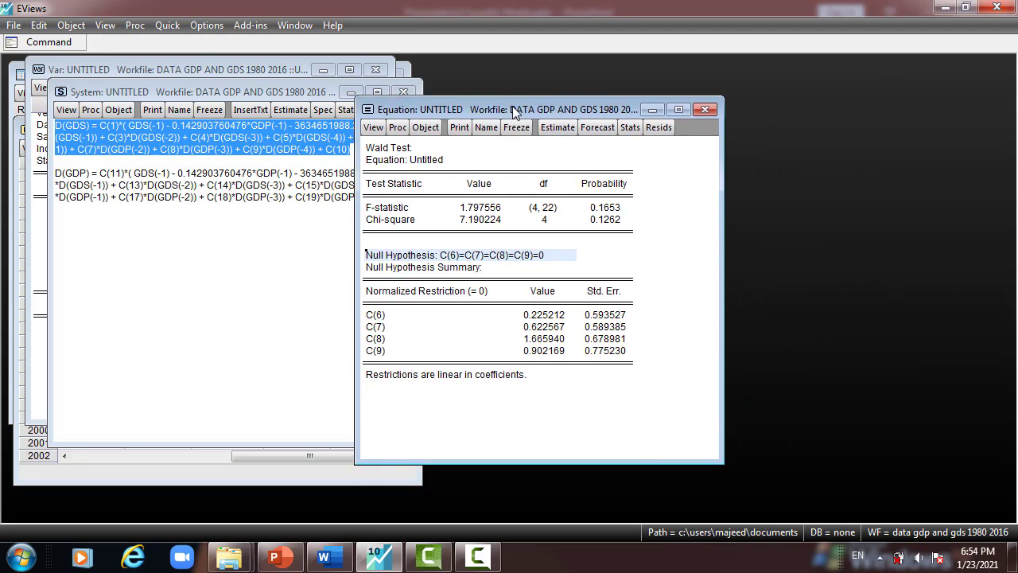
{"action": "left_click", "coordinate": [368, 130]}
{"action": "mouse_move", "coordinate": [410, 262]}
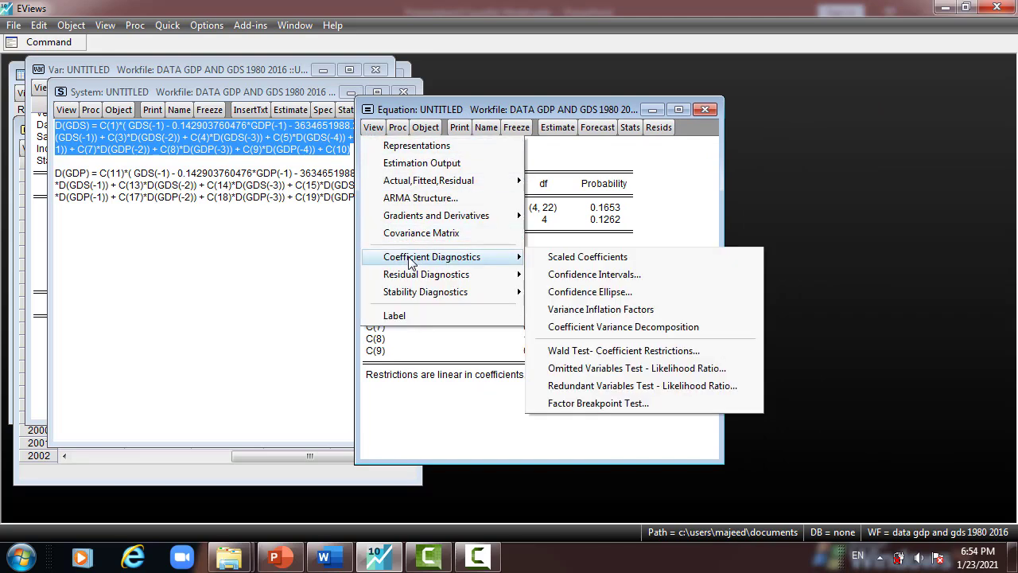
{"action": "left_click", "coordinate": [578, 350]}
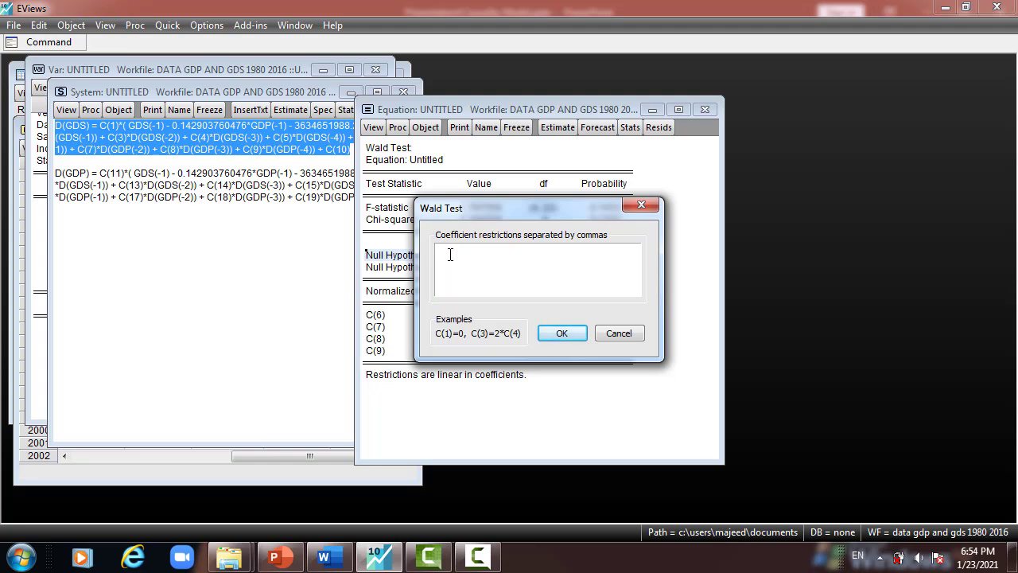
{"action": "type", "text": "c(9)"}
{"action": "type", "text": "=C(3"}
{"action": "type", "text": ")=C("}
{"action": "type", "text": "4"}
{"action": "type", "text": ")=C("}
{"action": "type", "text": "5"}
{"action": "type", "text": ")=0"}
{"action": "key", "text": "BackSpace"}
{"action": "type", "text": "("}
{"action": "left_click", "coordinate": [563, 334]}
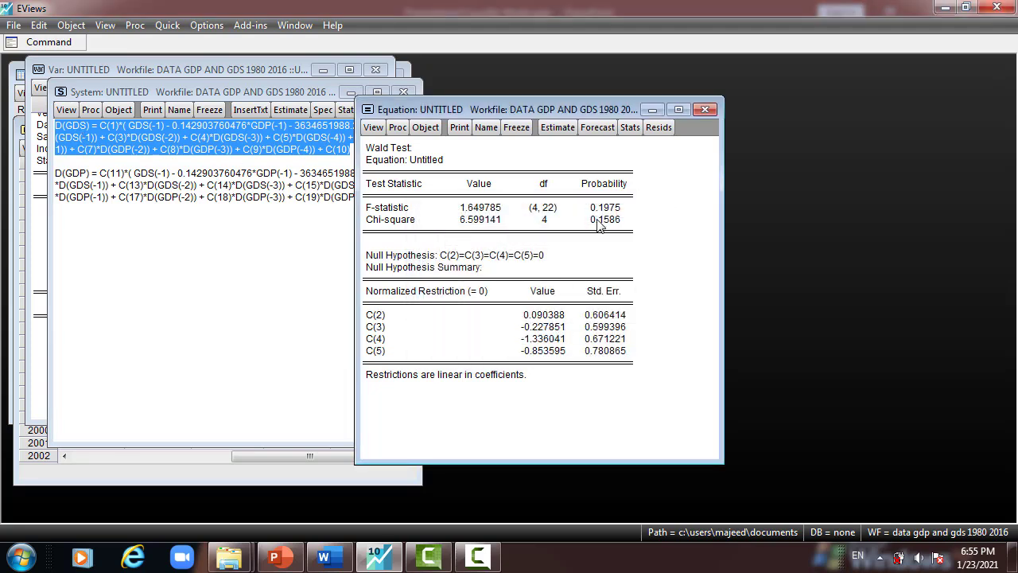
{"action": "left_click", "coordinate": [606, 224]}
{"action": "left_click_drag", "start_coordinate": [408, 225], "coordinate": [597, 232]}
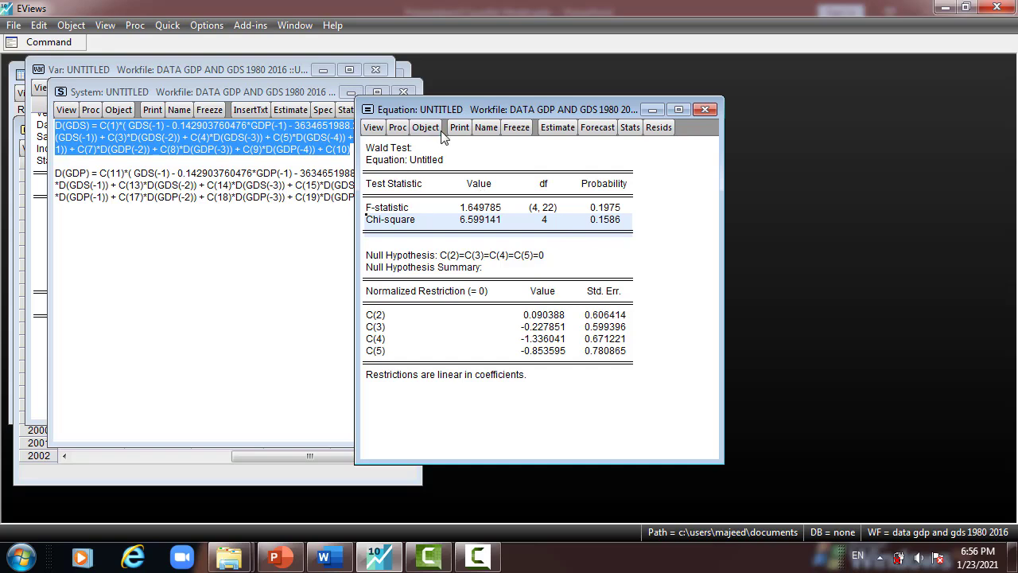
- Run a Breusch-Godfrey serial correlation LM test on the D(GDS) equation's residuals with 4 lags
{"action": "left_click_drag", "start_coordinate": [471, 110], "coordinate": [195, 112]}
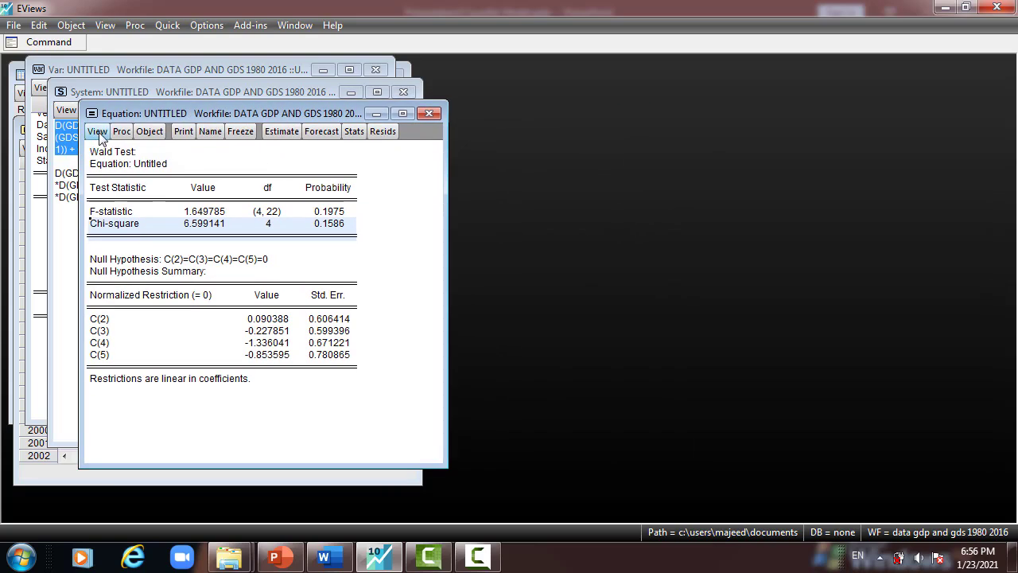
{"action": "left_click", "coordinate": [97, 132]}
{"action": "mouse_move", "coordinate": [134, 284]}
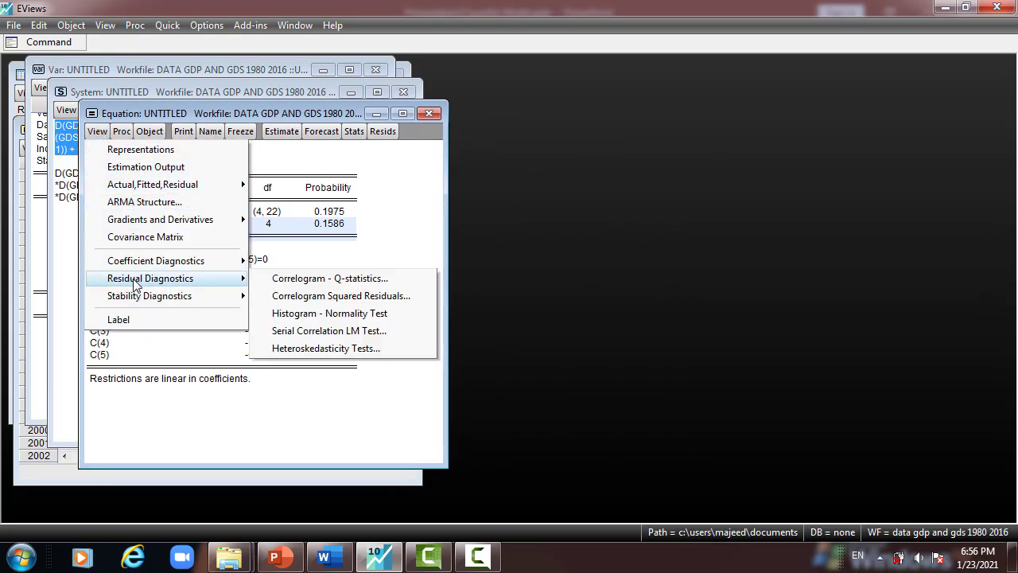
{"action": "left_click", "coordinate": [320, 330]}
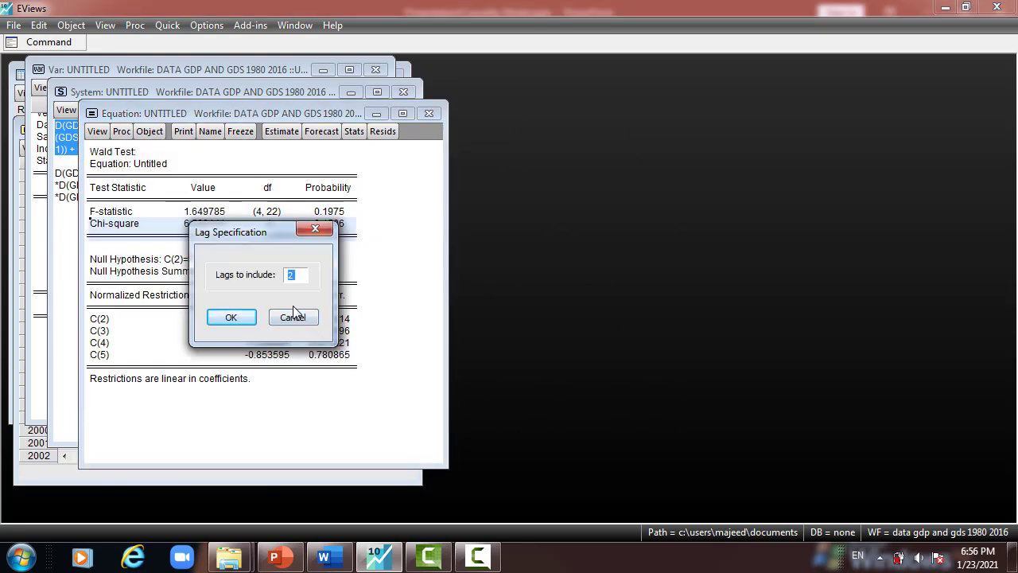
{"action": "type", "text": "4"}
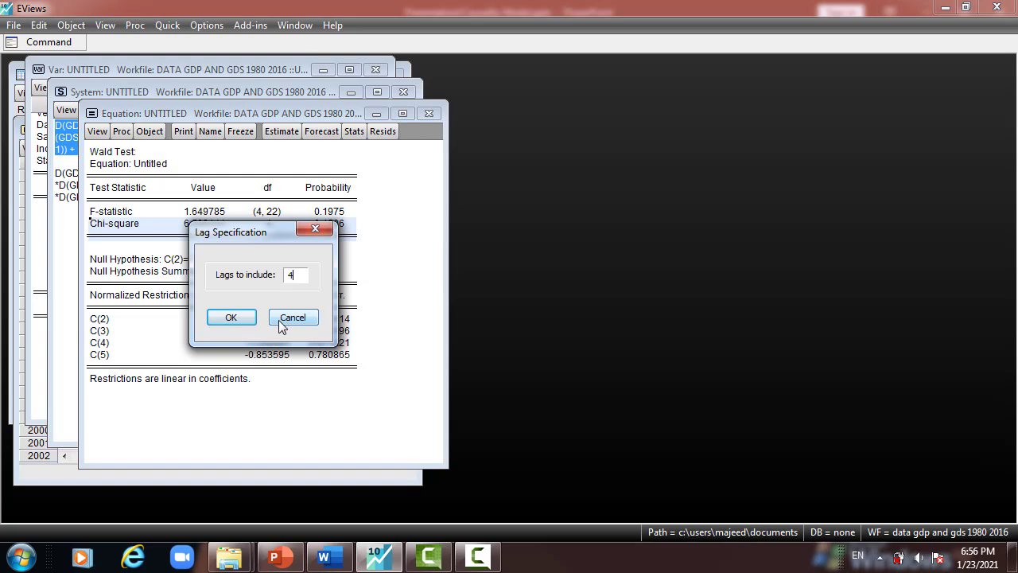
{"action": "left_click", "coordinate": [231, 318]}
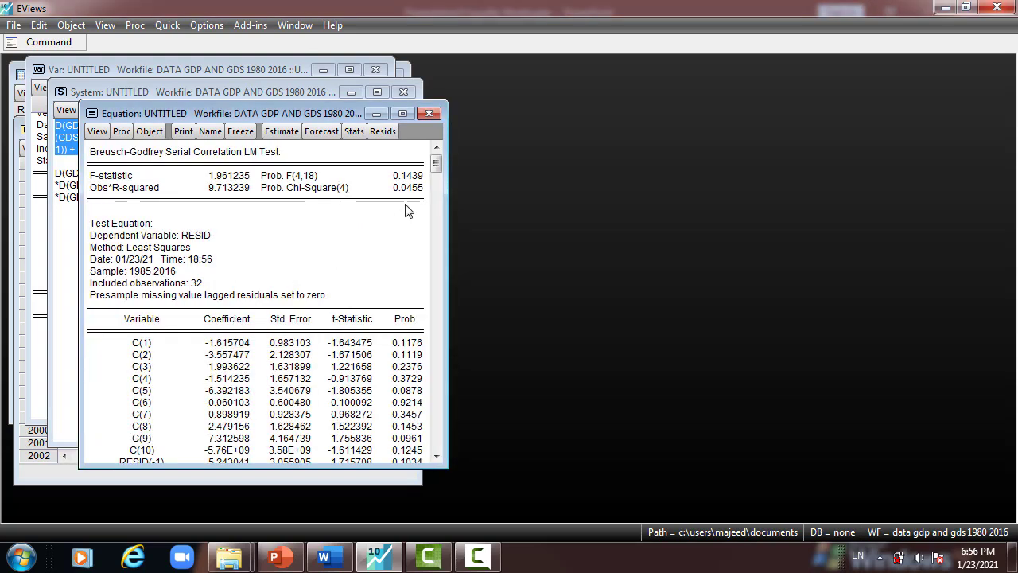
- Rerun the serial correlation LM test with the default 2 lags
{"action": "left_click", "coordinate": [100, 132]}
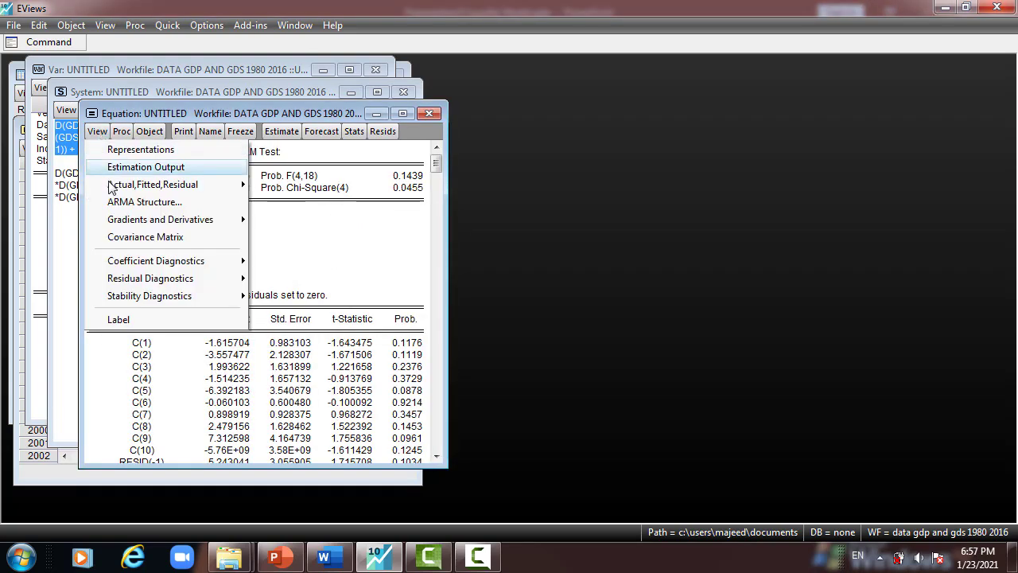
{"action": "mouse_move", "coordinate": [141, 285]}
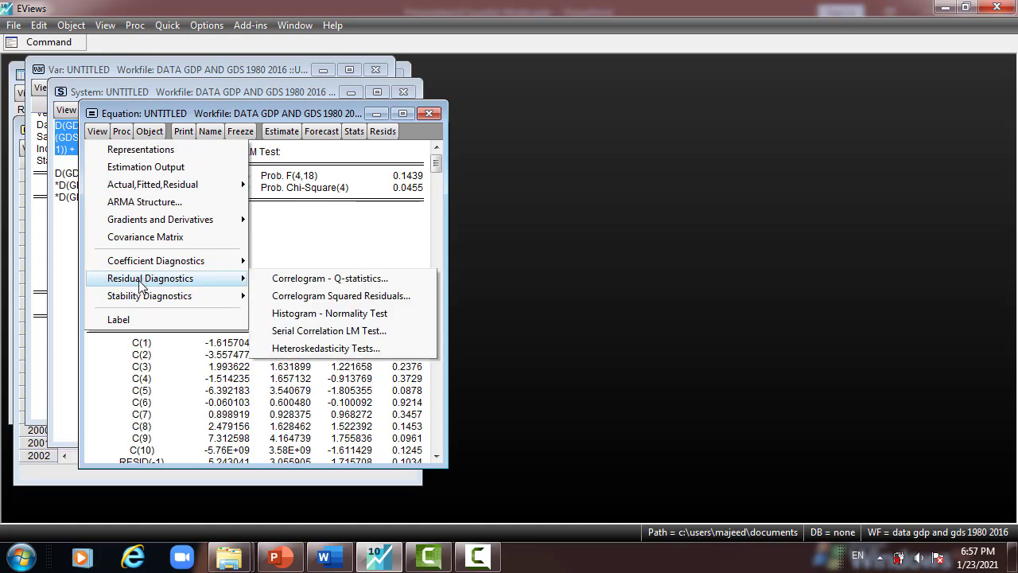
{"action": "left_click", "coordinate": [273, 331]}
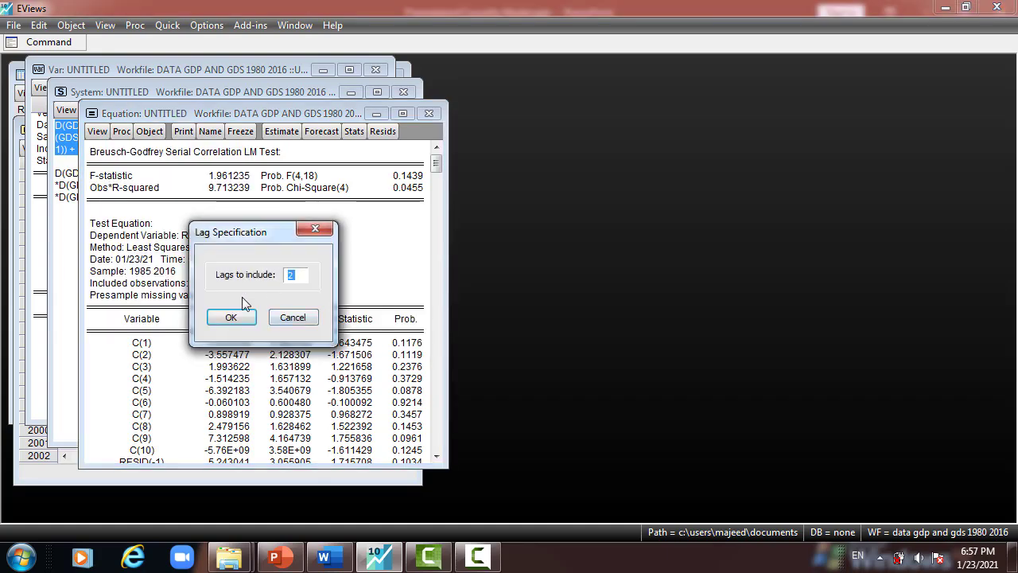
{"action": "left_click", "coordinate": [233, 319]}
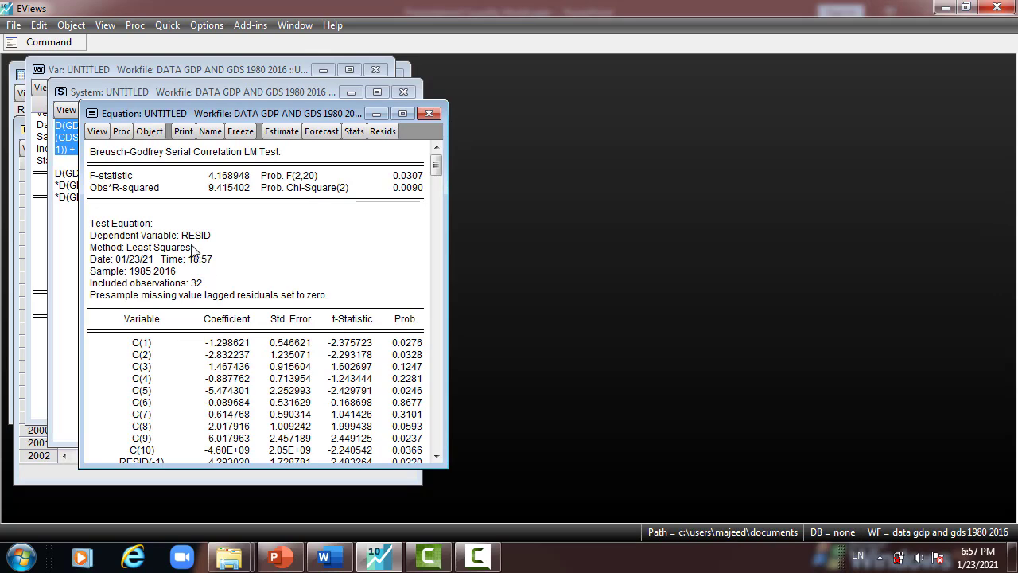
- Run the serial correlation LM test again with 4 lags and examine its Obs*R-squared row
{"action": "left_click", "coordinate": [97, 132]}
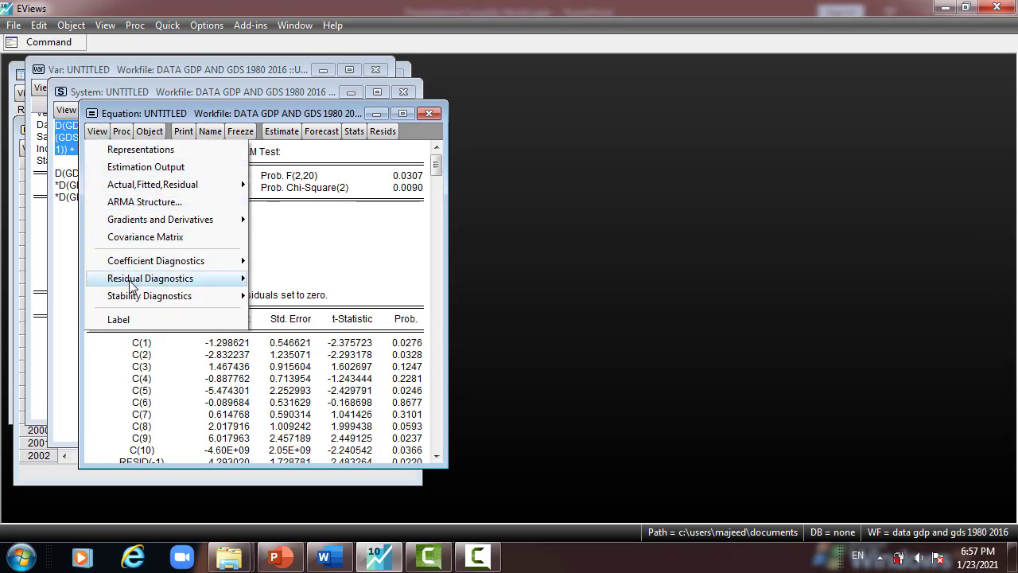
{"action": "mouse_move", "coordinate": [151, 279]}
{"action": "left_click", "coordinate": [302, 331]}
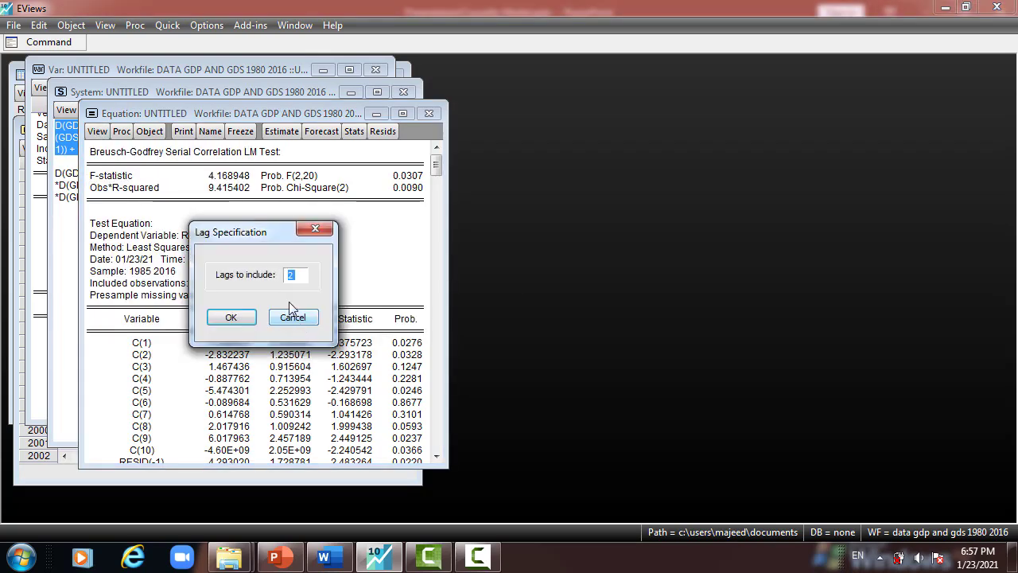
{"action": "type", "text": "4"}
{"action": "left_click", "coordinate": [238, 317]}
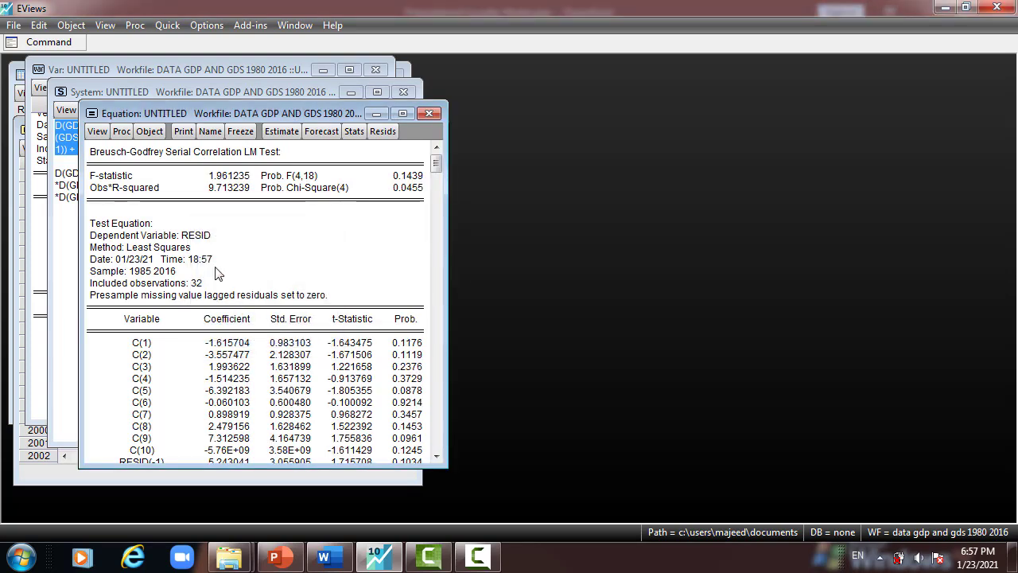
{"action": "left_click_drag", "start_coordinate": [144, 188], "coordinate": [400, 194]}
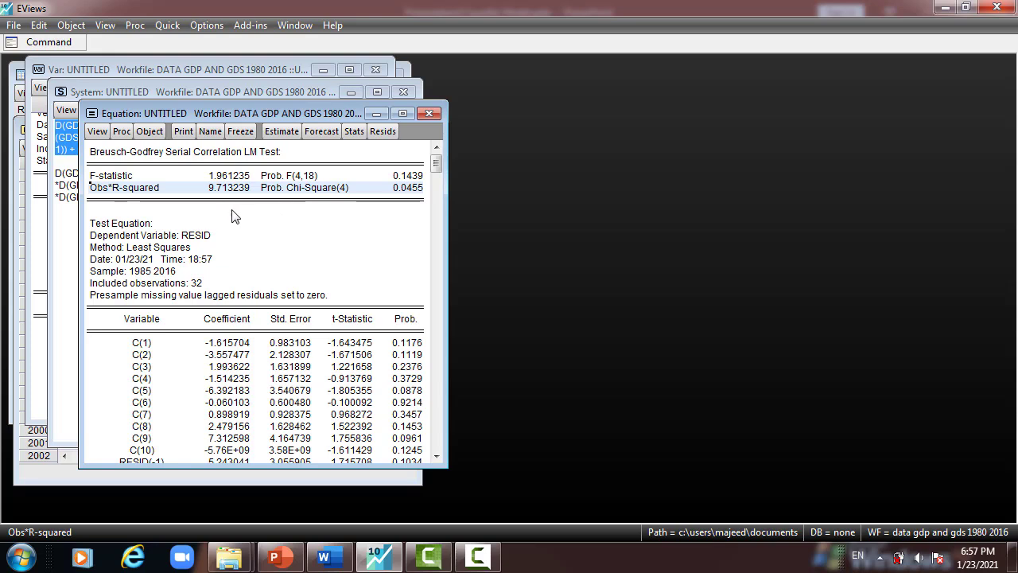
- Run a Breusch-Pagan-Godfrey heteroskedasticity test with the default regressors and examine its Obs*R-squared row
{"action": "left_click", "coordinate": [97, 132]}
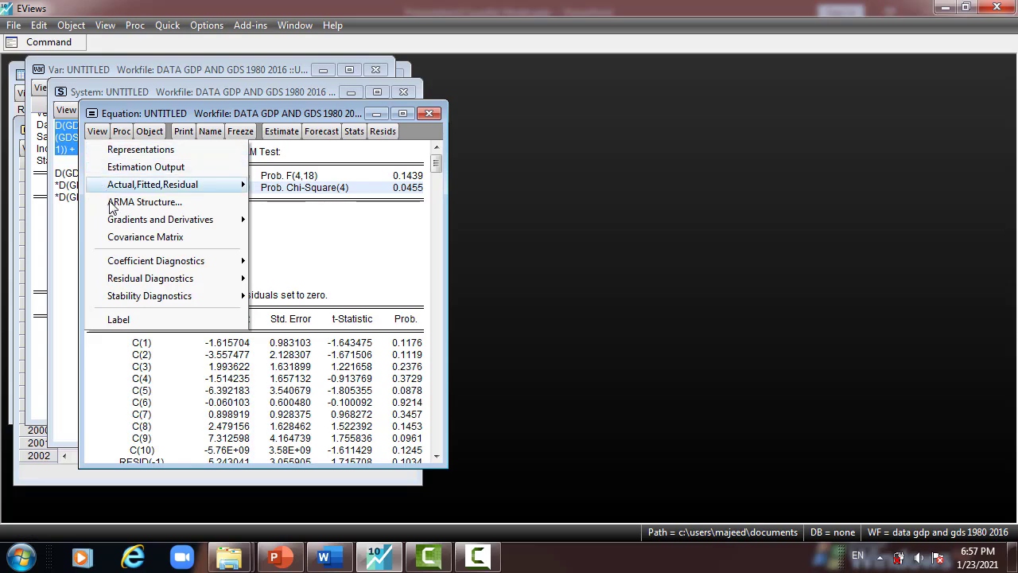
{"action": "mouse_move", "coordinate": [134, 279]}
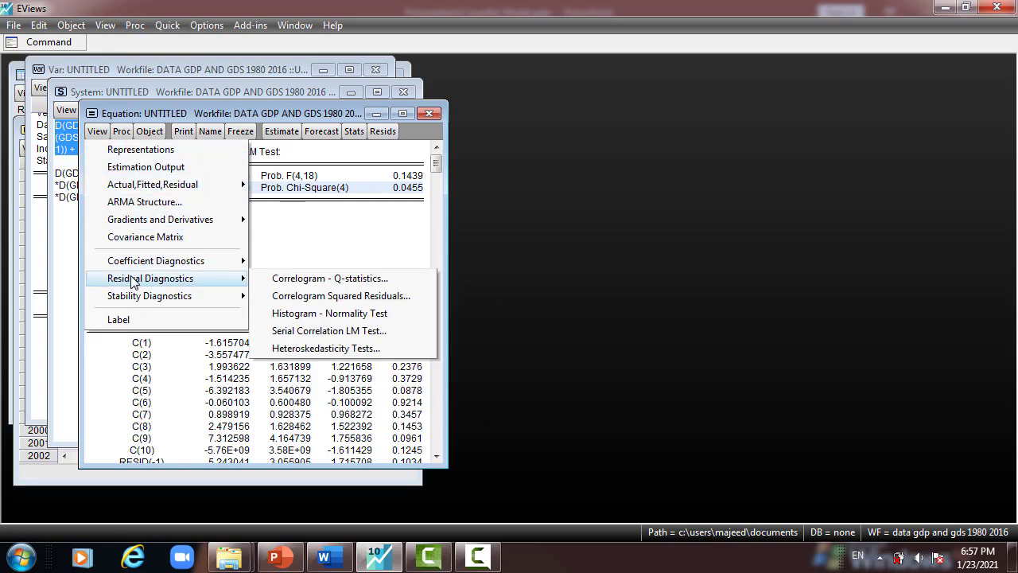
{"action": "left_click", "coordinate": [294, 345]}
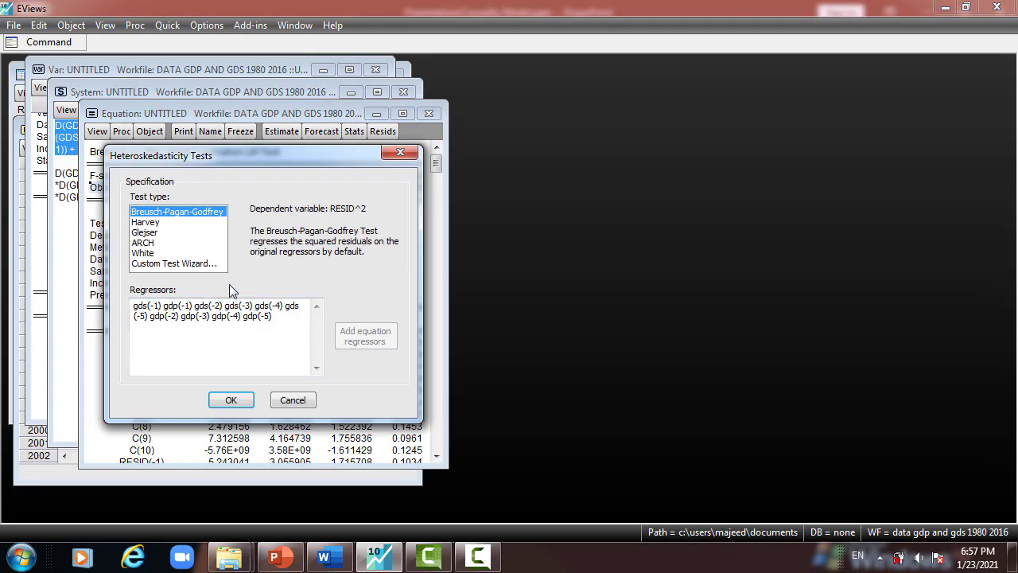
{"action": "left_click", "coordinate": [229, 397]}
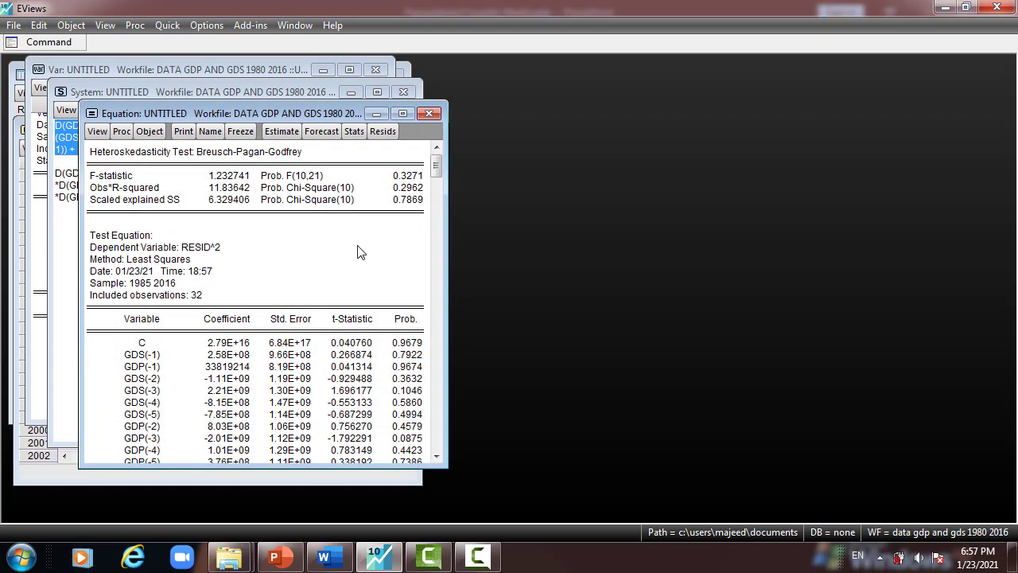
{"action": "left_click_drag", "start_coordinate": [410, 189], "coordinate": [125, 196]}
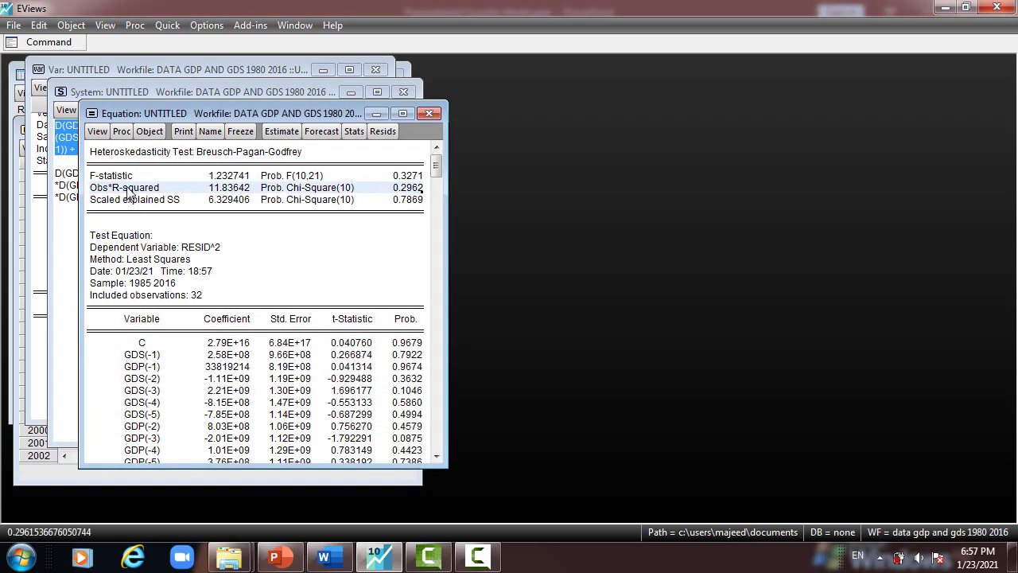
- Run an ARCH heteroskedasticity test with 1 lag and examine its Obs*R-squared row
{"action": "left_click", "coordinate": [98, 132]}
{"action": "mouse_move", "coordinate": [141, 288]}
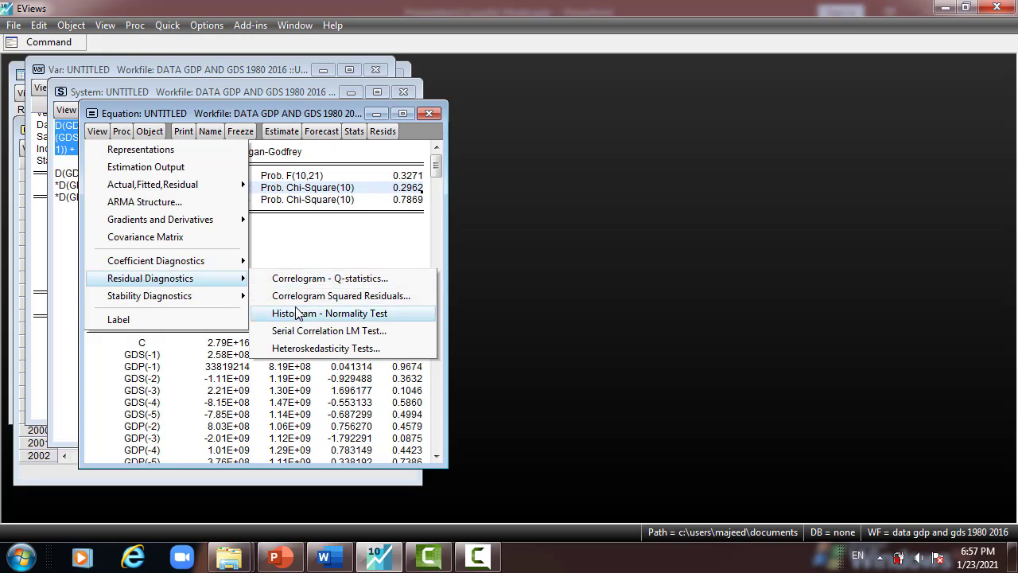
{"action": "left_click", "coordinate": [307, 348]}
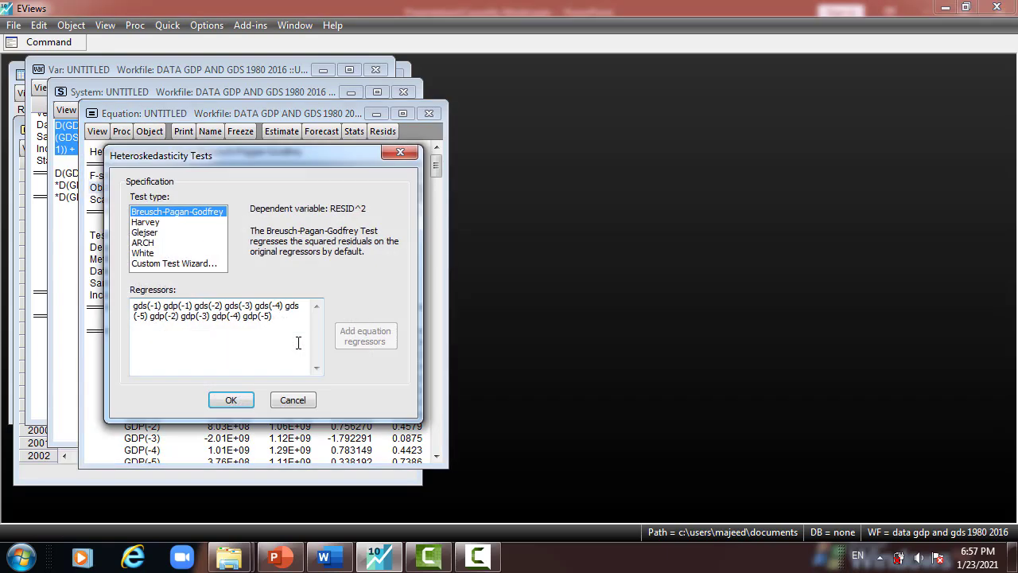
{"action": "left_click", "coordinate": [156, 242]}
{"action": "left_click", "coordinate": [229, 399]}
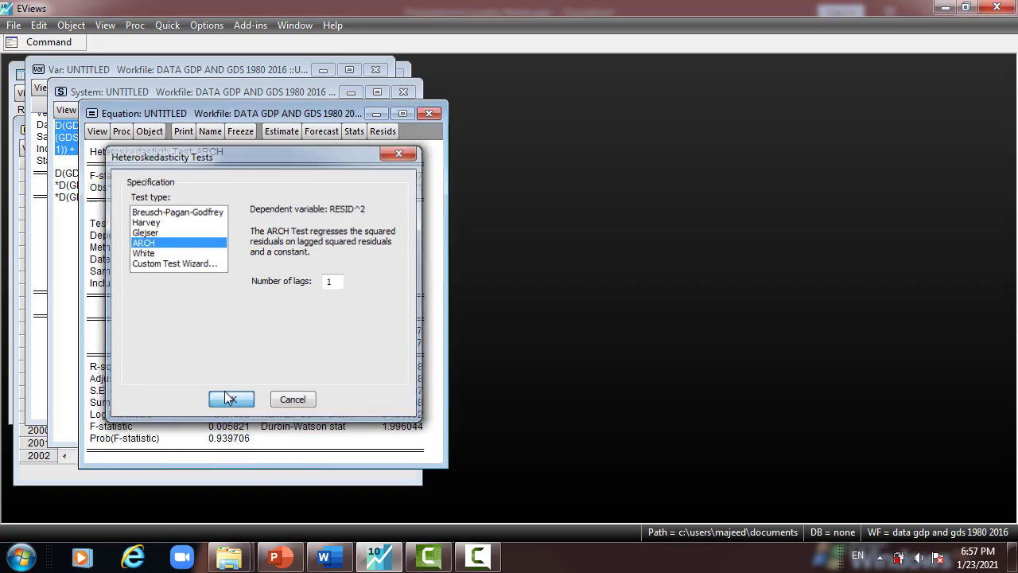
{"action": "left_click_drag", "start_coordinate": [412, 189], "coordinate": [114, 198]}
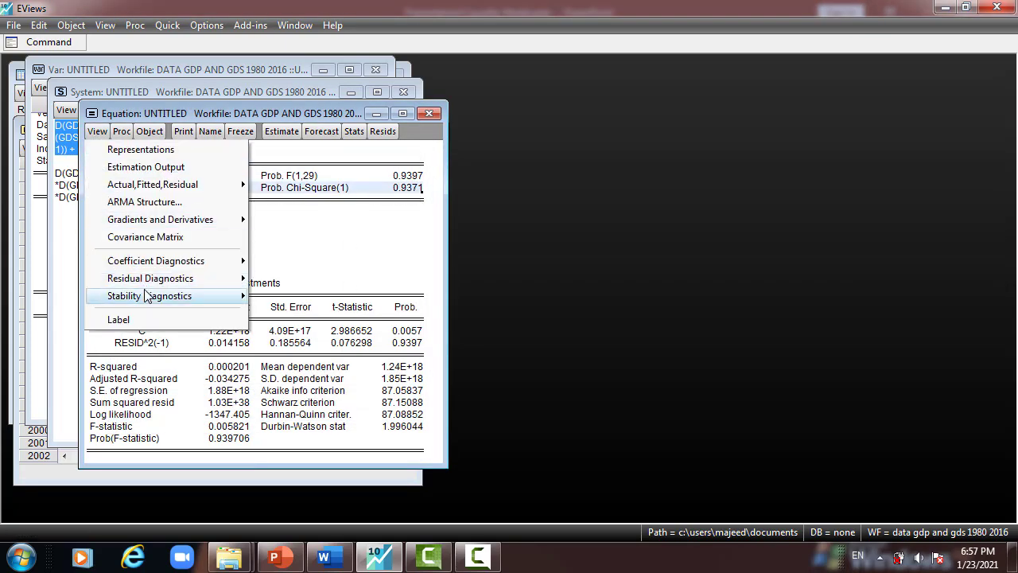
- Run the histogram normality test on the residuals and examine the Jarque-Bera statistic and its probability
{"action": "mouse_move", "coordinate": [200, 283]}
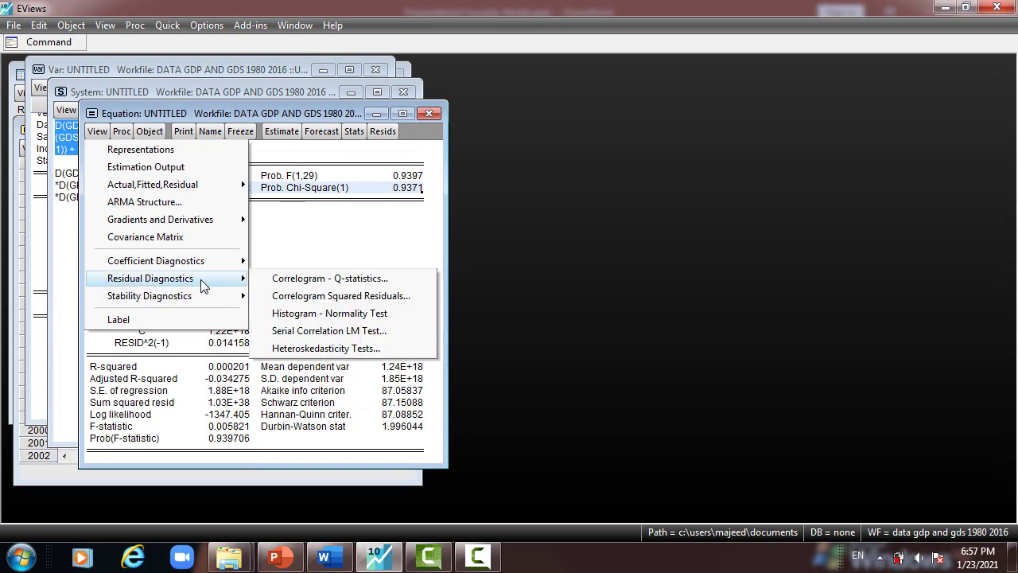
{"action": "left_click", "coordinate": [305, 318]}
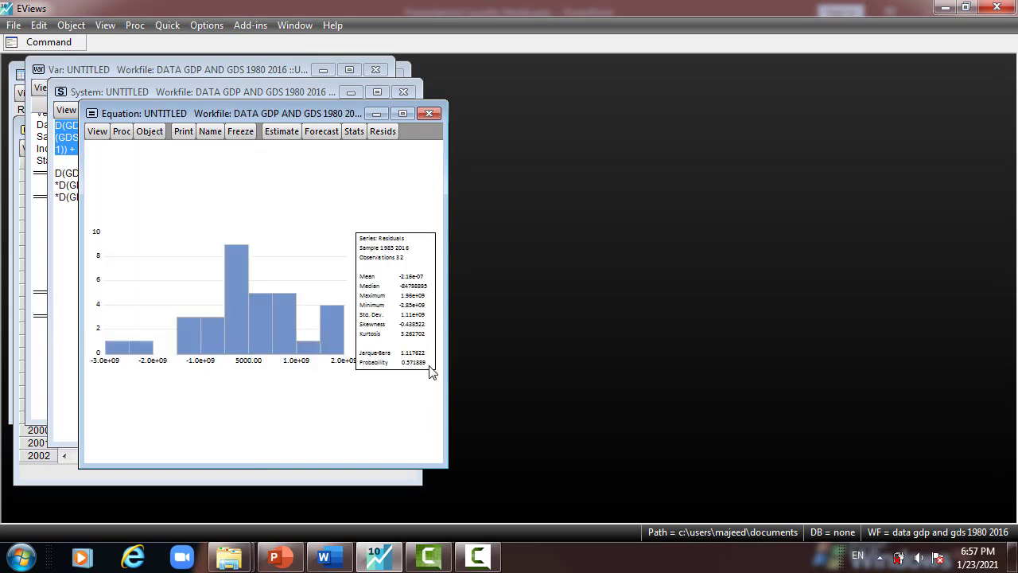